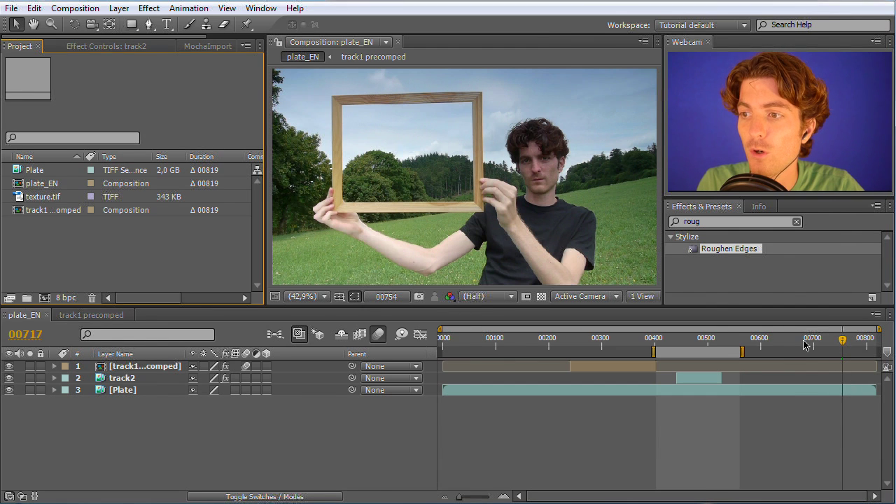
Move to frame 00757 and add texture.tif to the plate_EN composition
mouse_move(841, 341)
left_mouse_down()
mouse_move(600, 347)
mouse_move(844, 351)
left_mouse_up()
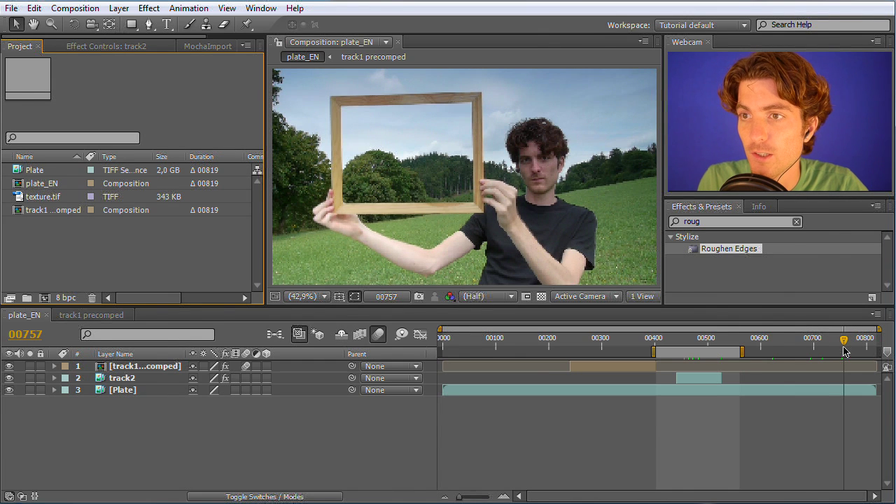
left_click_drag(47, 201, 92, 413)
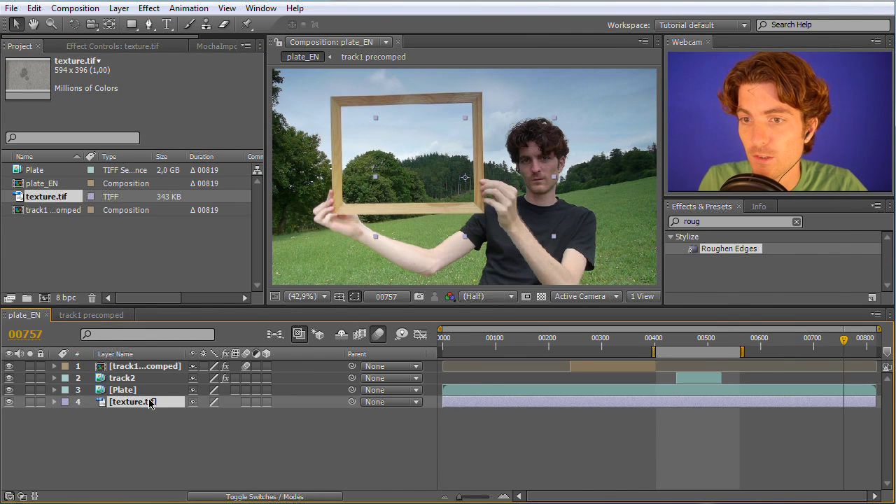
Put texture.tif on top from frame 00757 over the frame, hide shy layers, duplicate Plate
left_click_drag(149, 404, 151, 366)
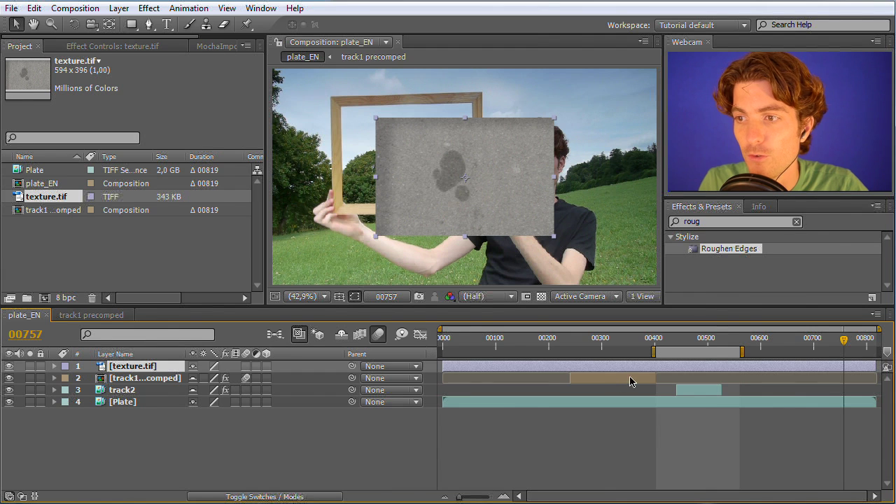
left_click(341, 334)
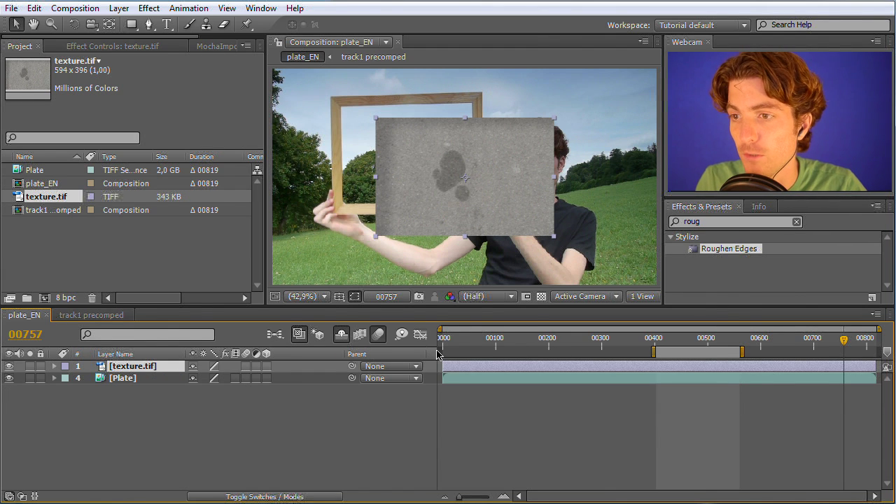
left_click_drag(444, 367, 834, 371)
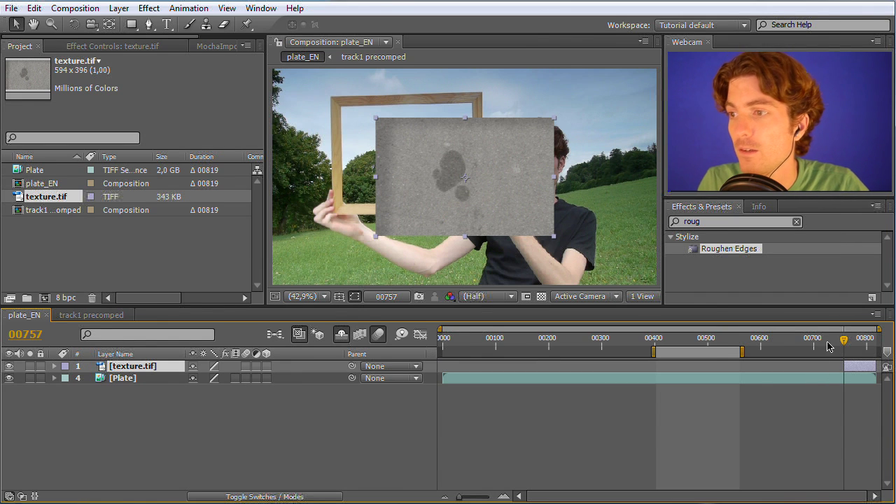
left_click_drag(483, 182, 437, 165)
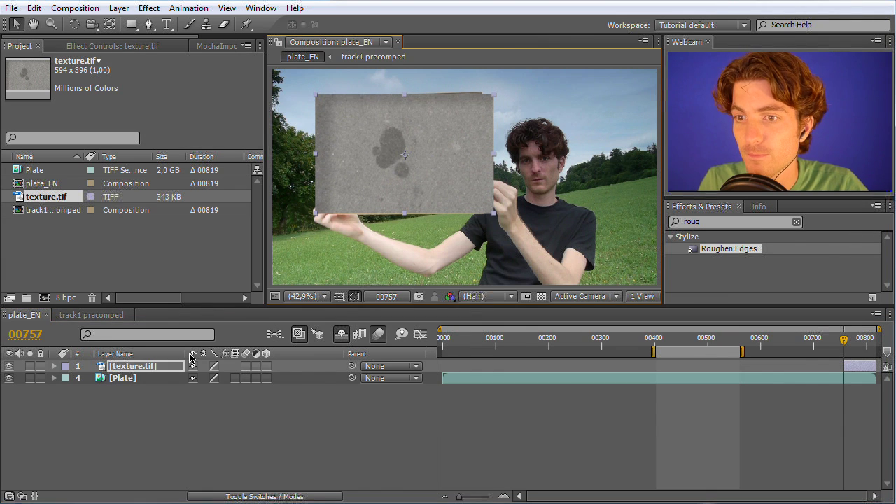
left_click(126, 379)
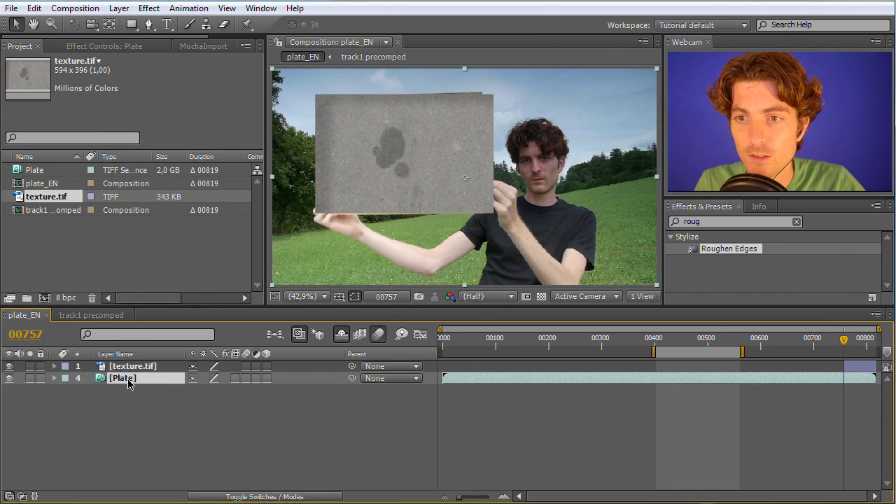
key("ctrl+d")
Move the Plate copy to the top and draw a four-point mask on the frame's inner opening
left_click_drag(128, 381, 131, 365)
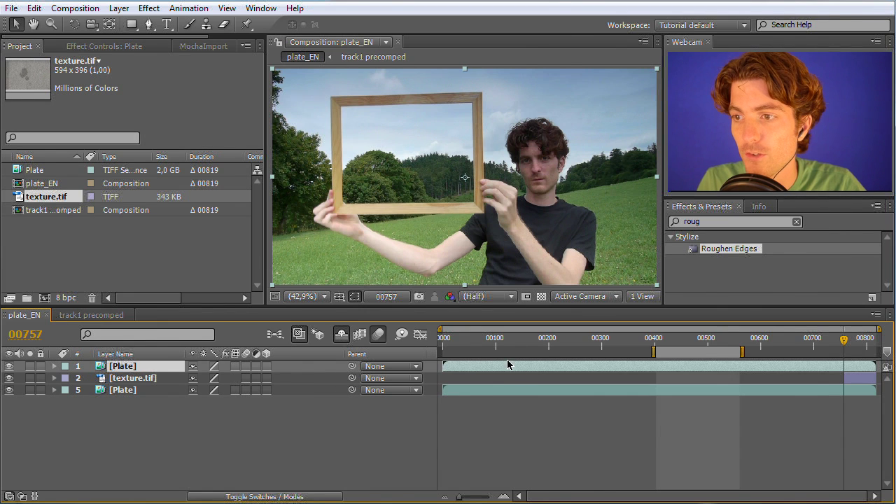
left_click(146, 26)
left_click(334, 102)
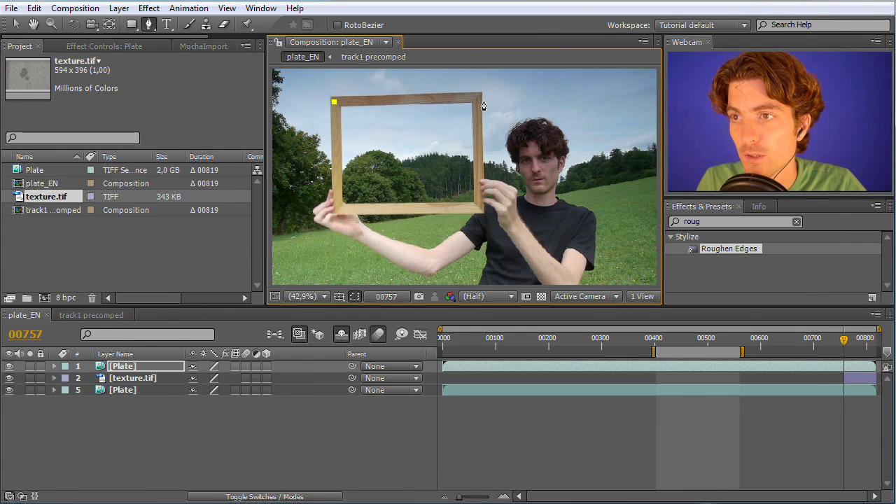
left_click(475, 99)
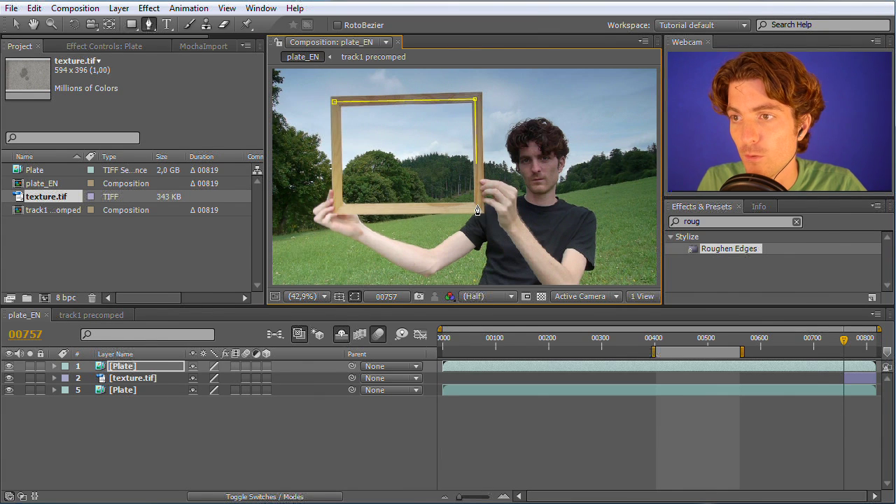
left_click(477, 205)
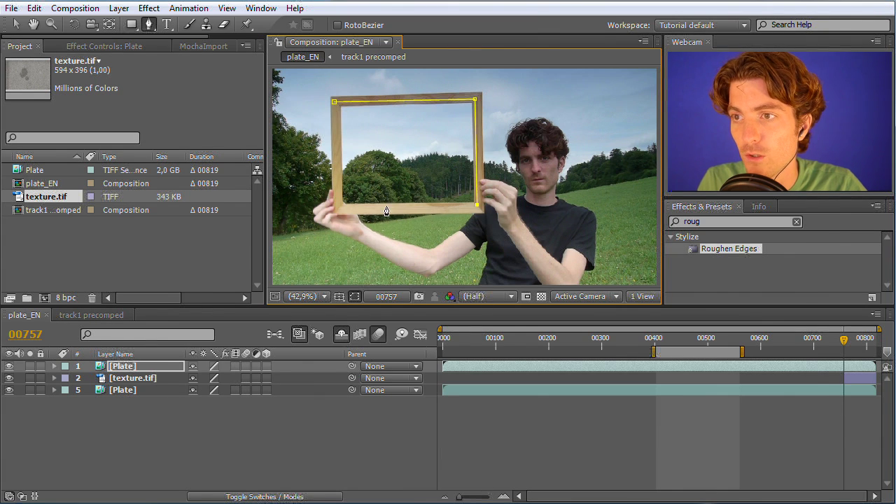
left_click(339, 207)
left_click(334, 103)
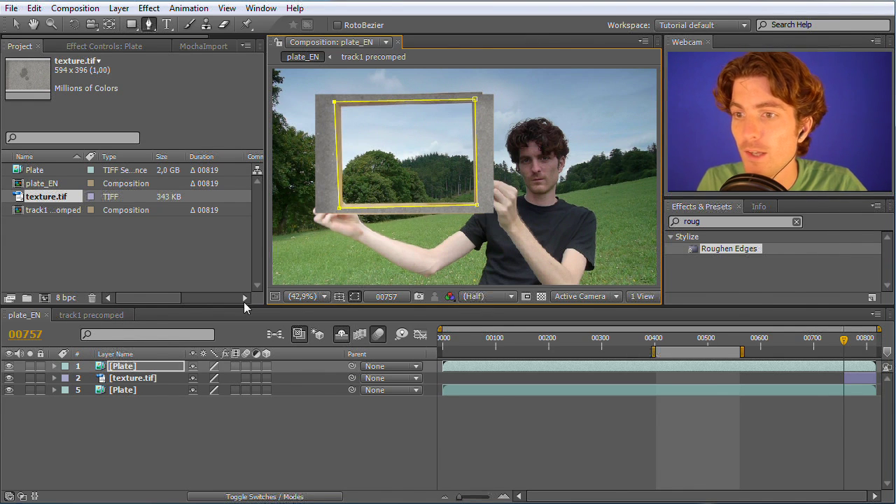
Set the top Plate layer's Mask 1 mode to Subtract so the texture shows through
left_click(126, 369)
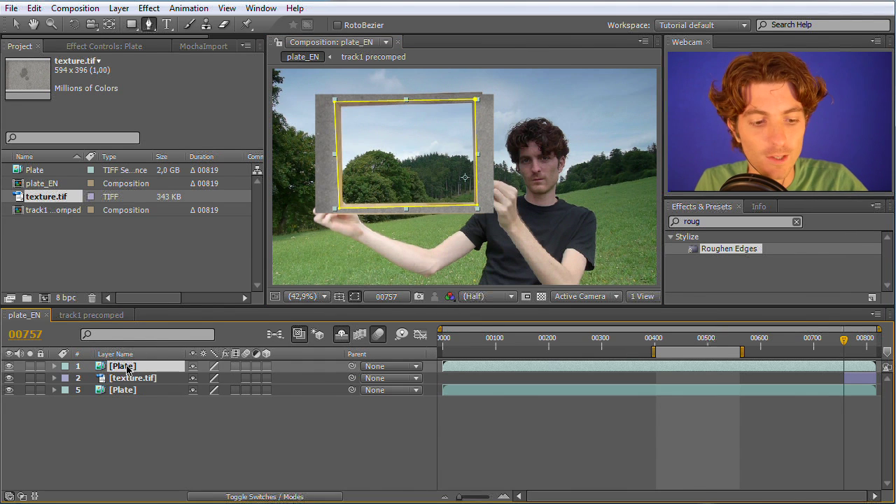
key("m")
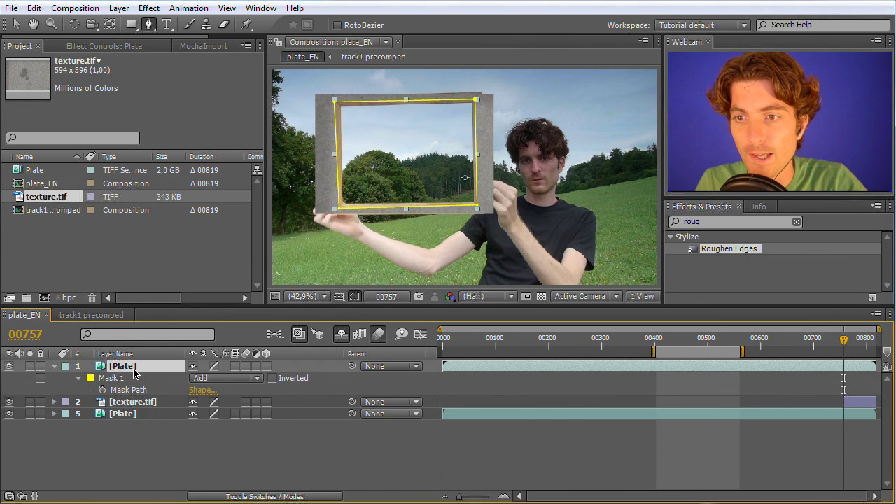
left_click(245, 378)
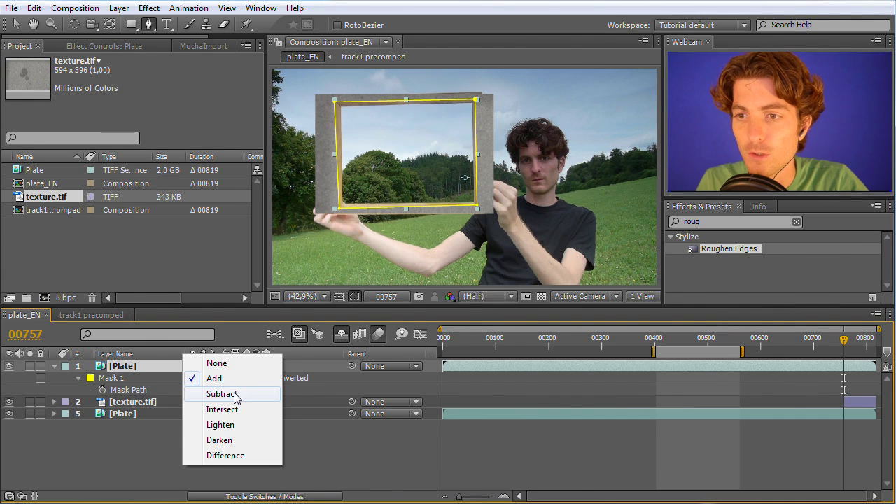
left_click(233, 393)
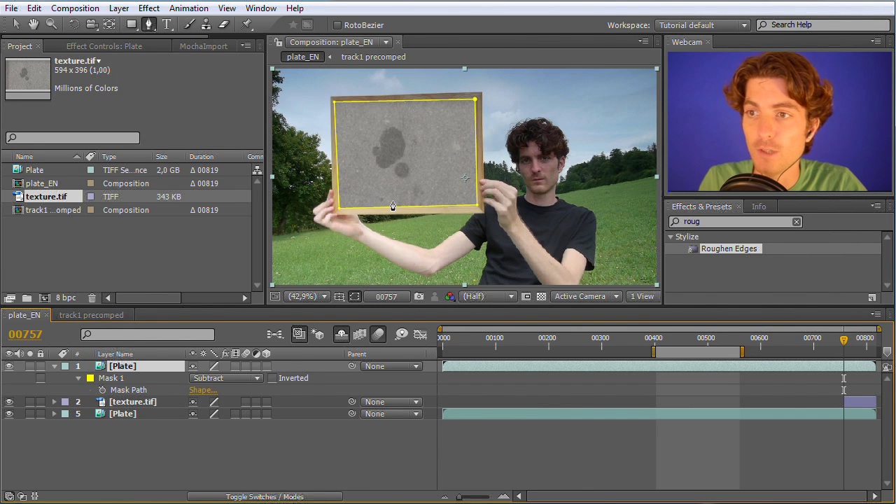
left_click(711, 221)
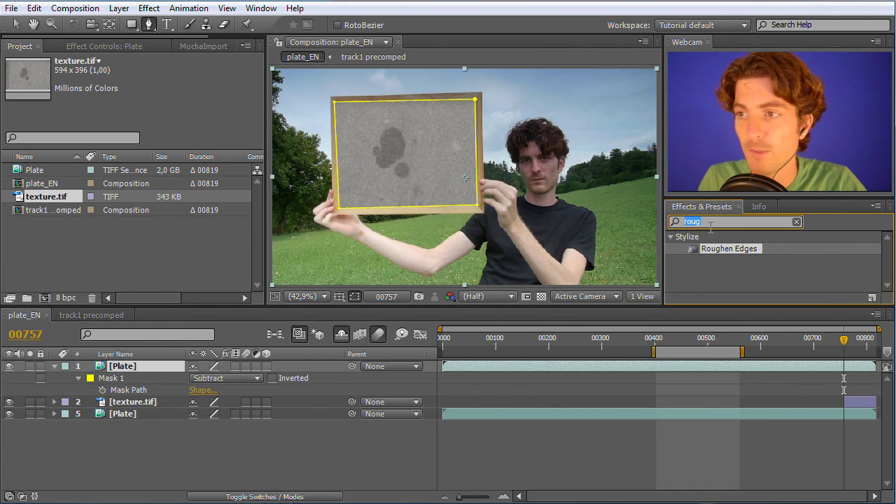
Apply Roughen Edges to the top Plate layer and hide the mask outline
left_click(140, 368)
left_click_drag(133, 368, 130, 368)
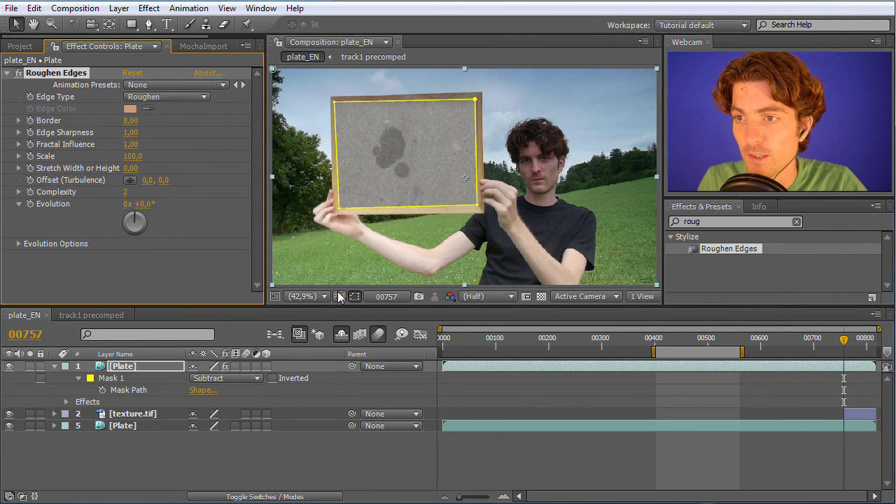
left_click(356, 296)
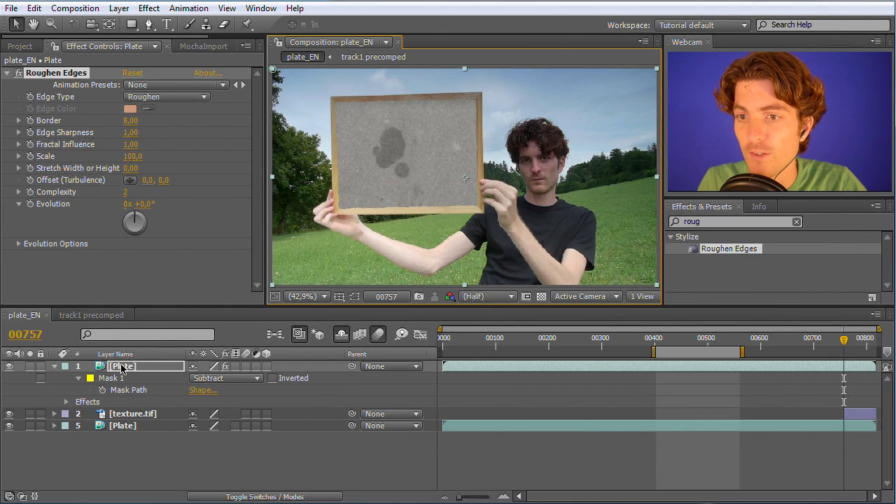
Search 'drop', apply Drop Shadow to the top Plate layer, and preview later frames
left_click(127, 389)
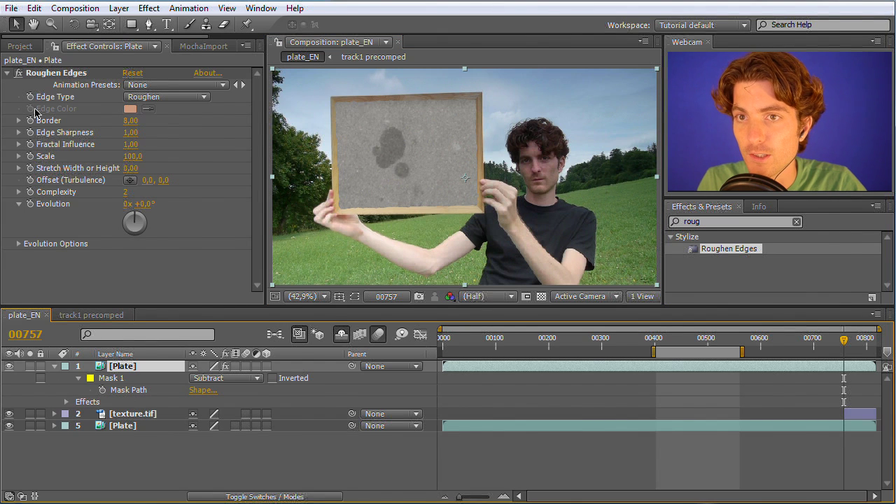
left_click(19, 77)
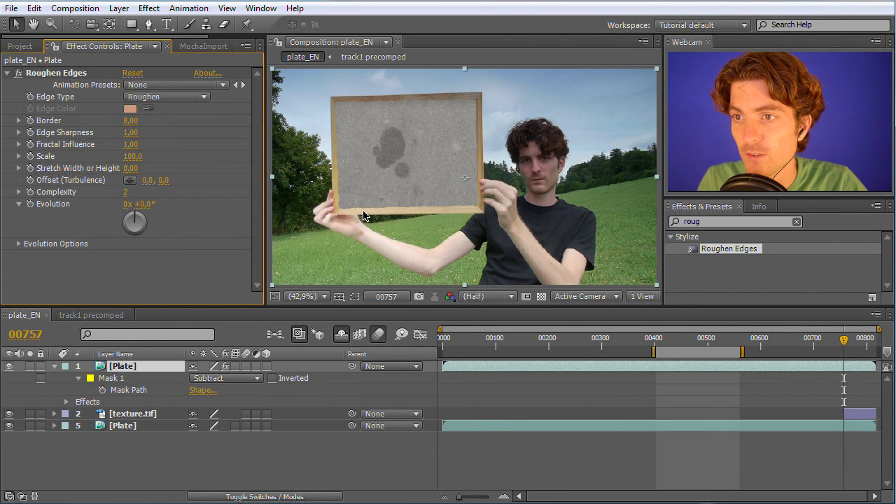
left_click(710, 258)
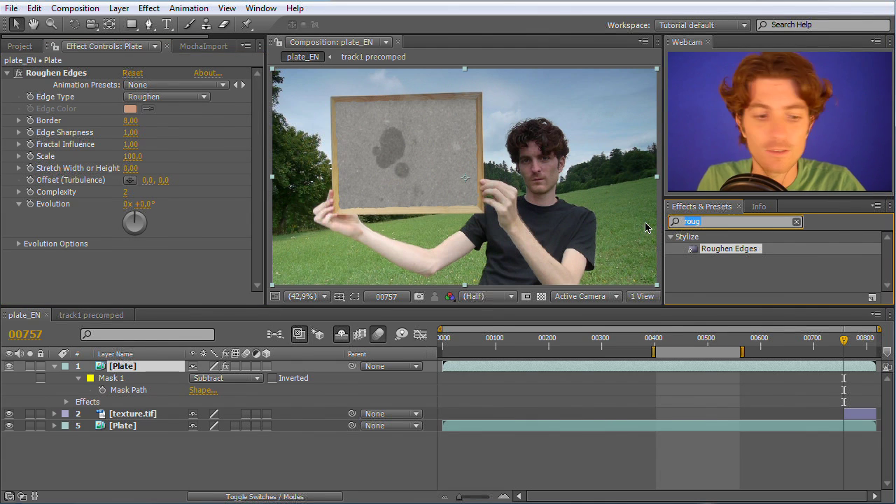
type("drop")
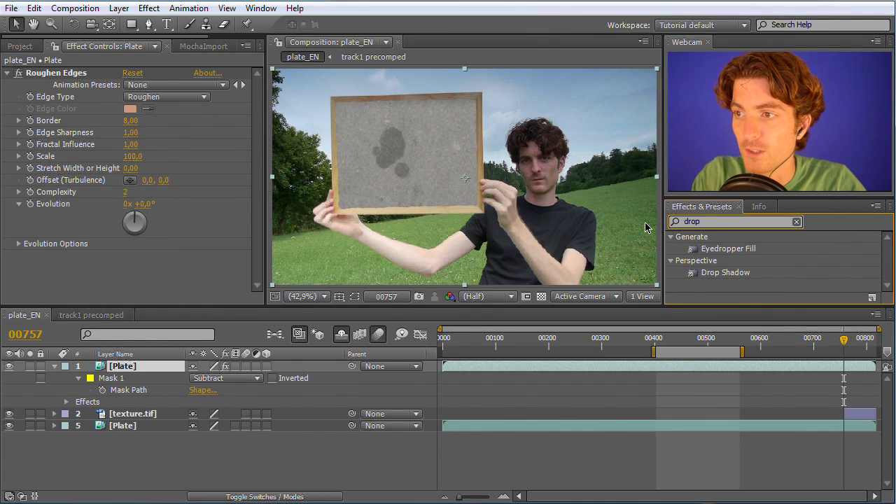
left_click_drag(713, 279, 128, 369)
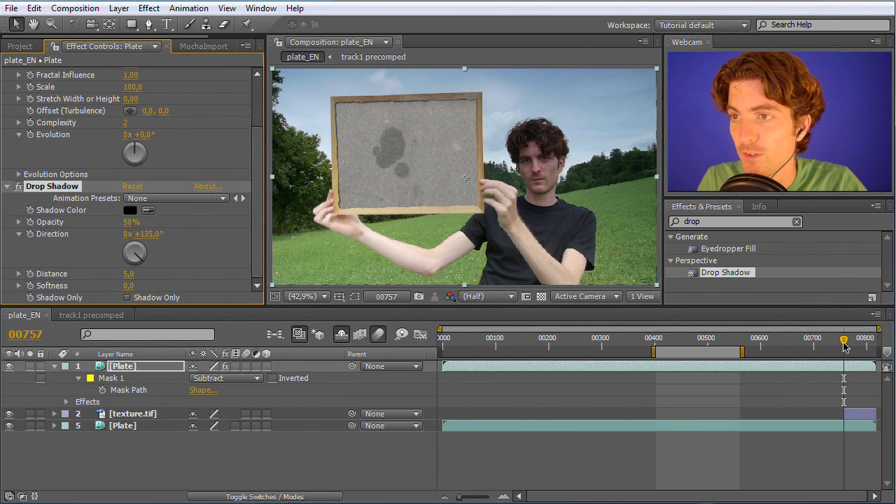
left_click_drag(845, 346, 851, 347)
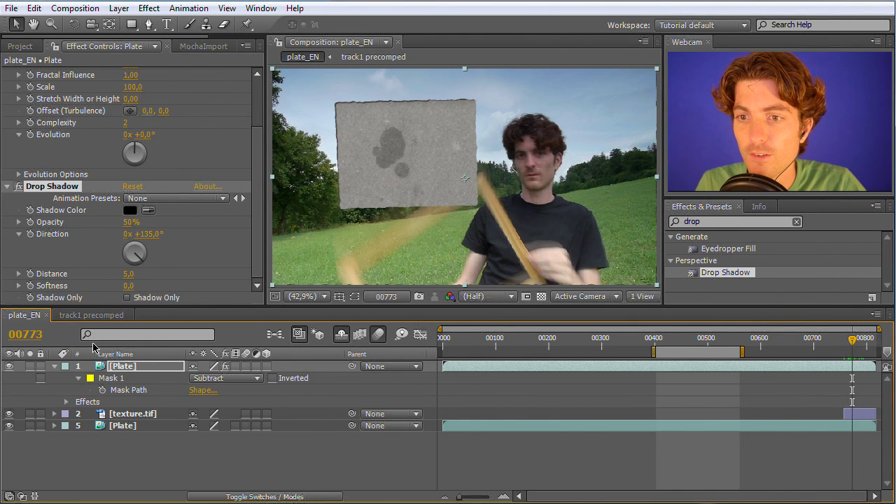
Set the Roughen Edges edge type to Spiky
left_click_drag(255, 172, 181, 96)
left_click(199, 98)
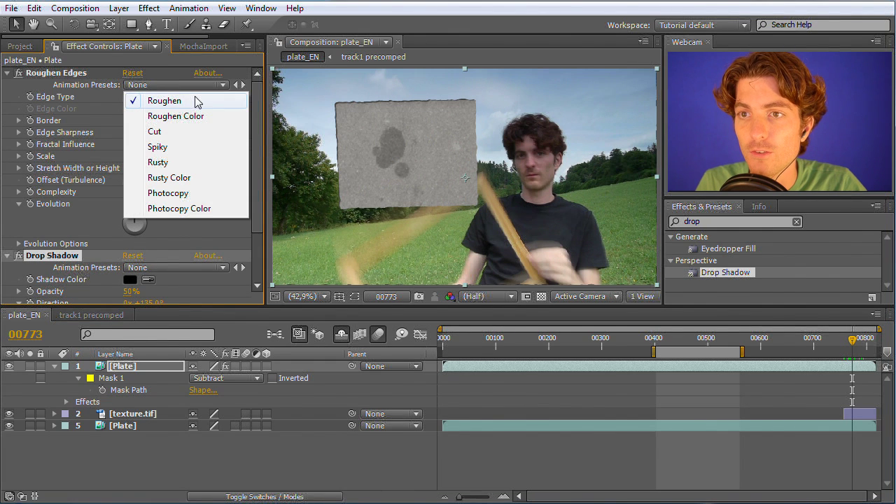
left_click(168, 147)
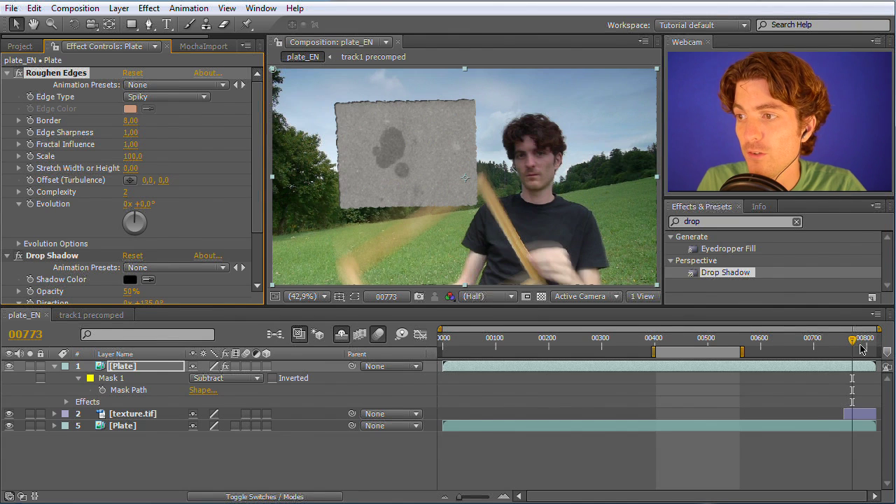
Trim the top Plate layer to start at frame 00757
mouse_move(852, 340)
left_mouse_down()
mouse_move(820, 343)
mouse_move(848, 342)
left_mouse_up()
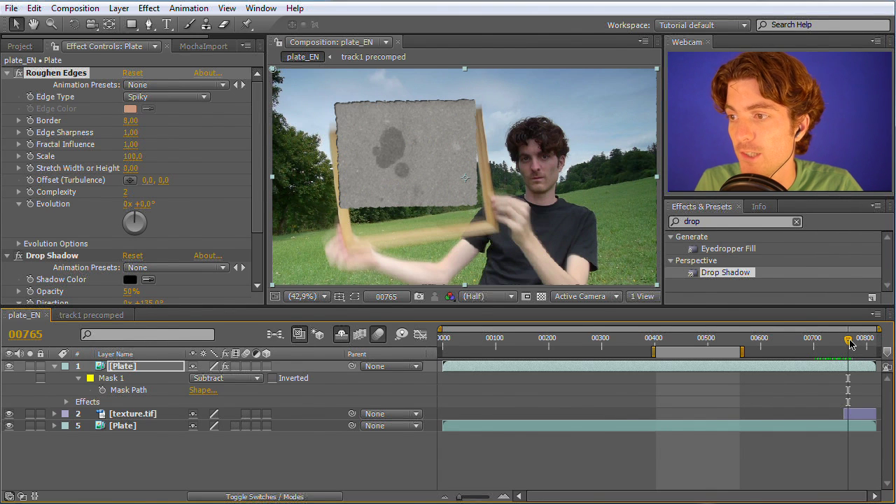
left_click_drag(851, 343, 843, 343)
left_click_drag(537, 365, 843, 366)
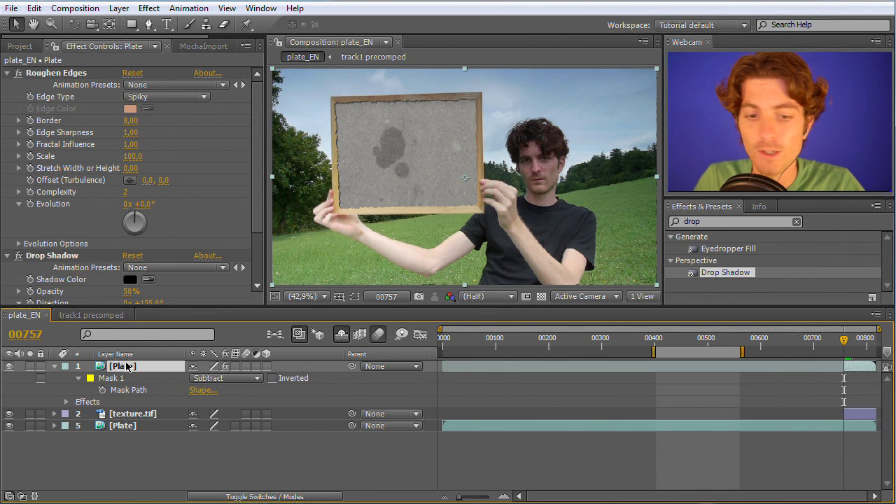
Rename the masked layer to 'Plate with hole' and collapse its properties
key("Return")
type("Plate with hole")
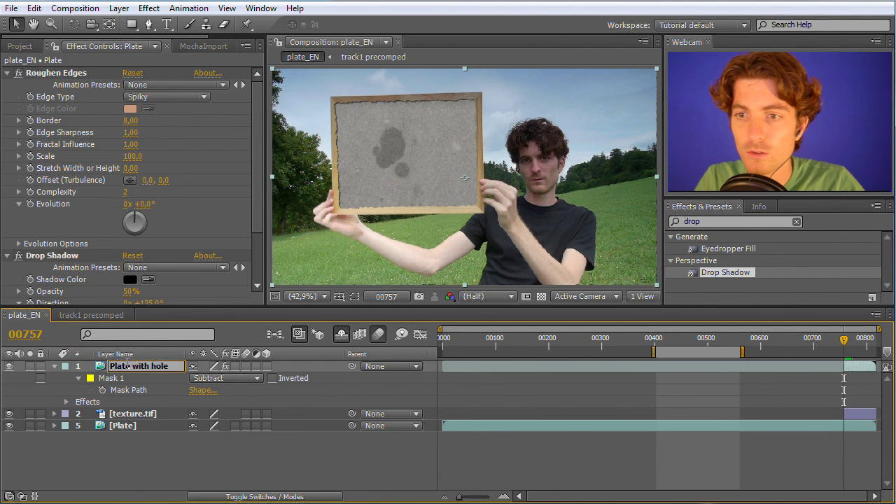
key("Return")
left_click(56, 366)
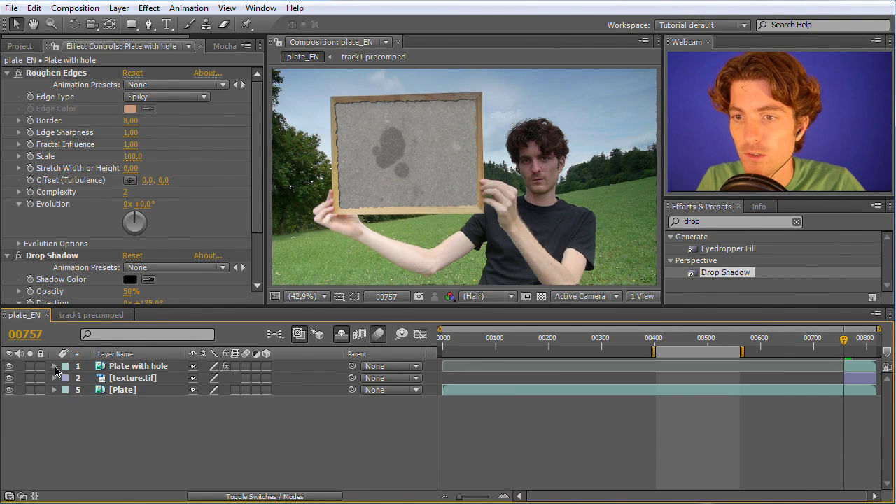
Duplicate the bottom Plate to the top, name it 'corner pin 3', and start it at the current frame
left_click(111, 393)
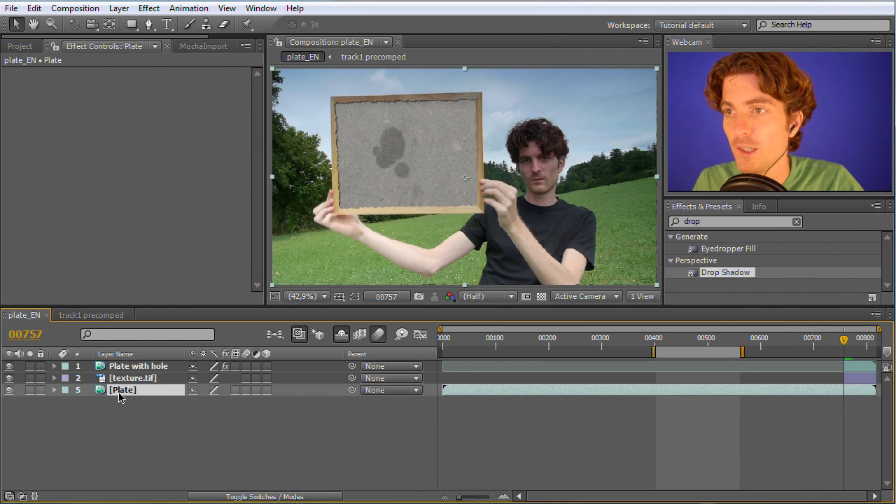
key("ctrl+d")
left_click_drag(123, 393, 128, 364)
key("Return")
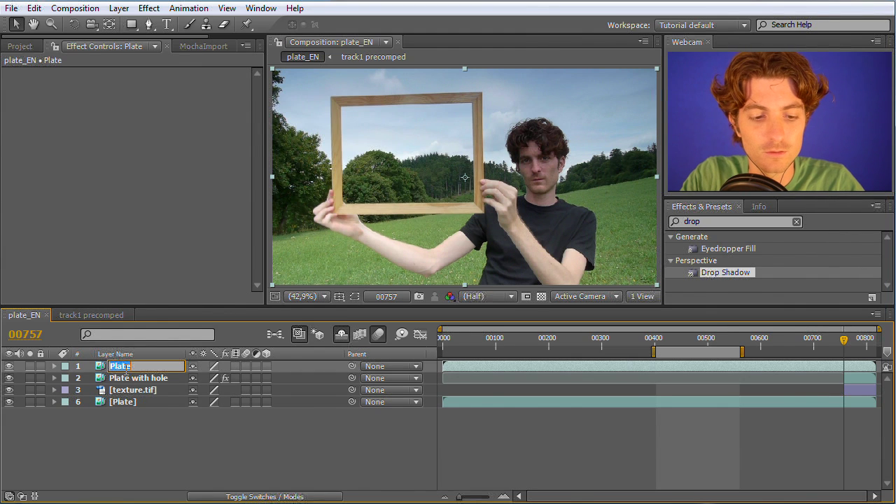
type("corner pin 3")
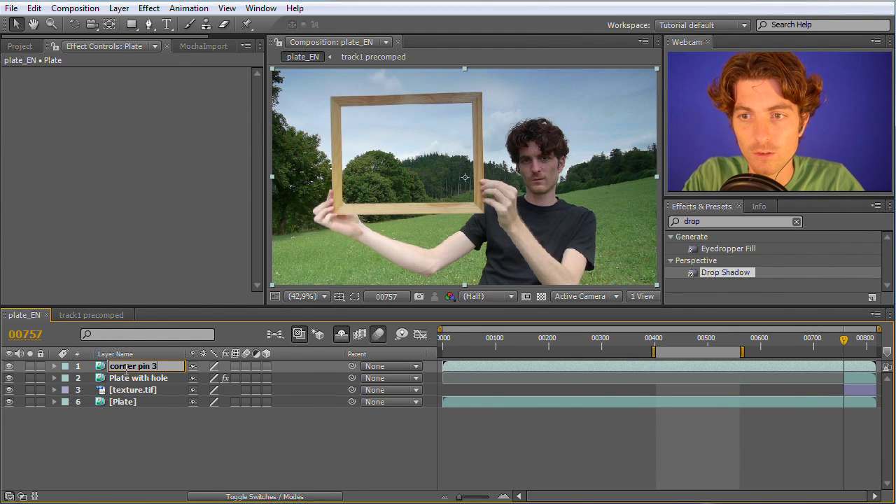
key("Return")
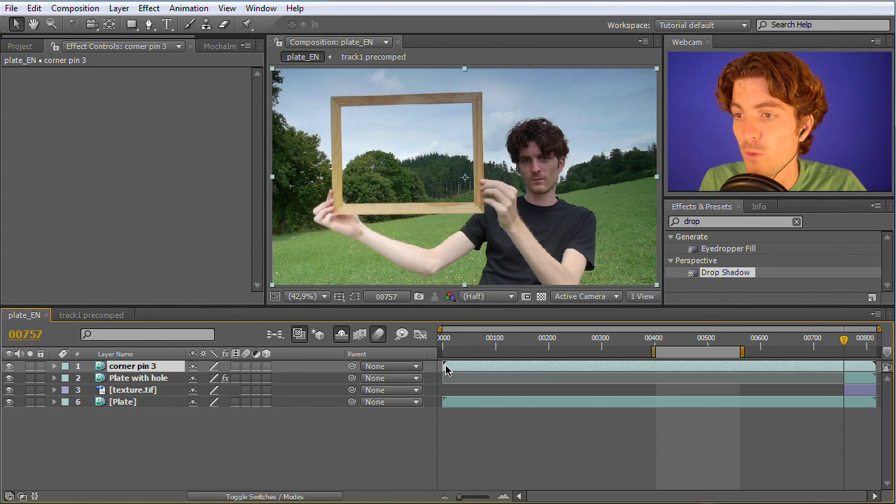
left_click_drag(470, 366, 835, 374)
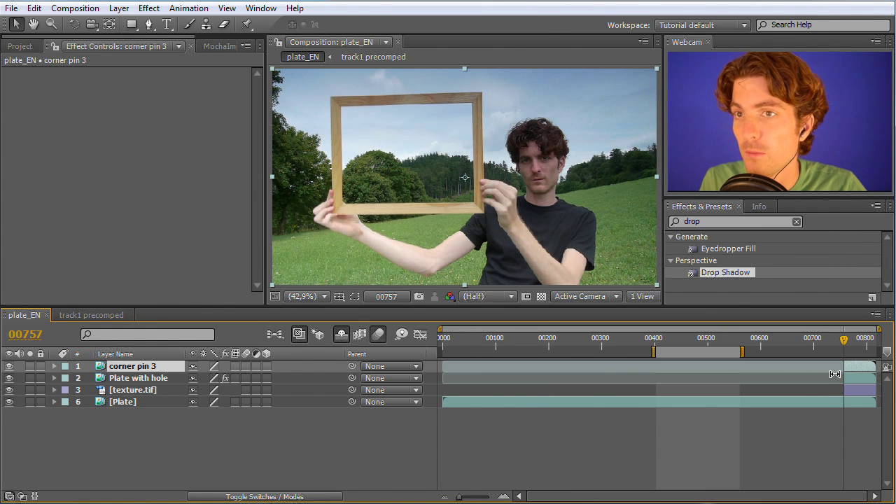
Load Track 3_CP.txt into MochaImport and choose 'RG Warp: corner pin selected layer - keep current frame'
left_click(218, 45)
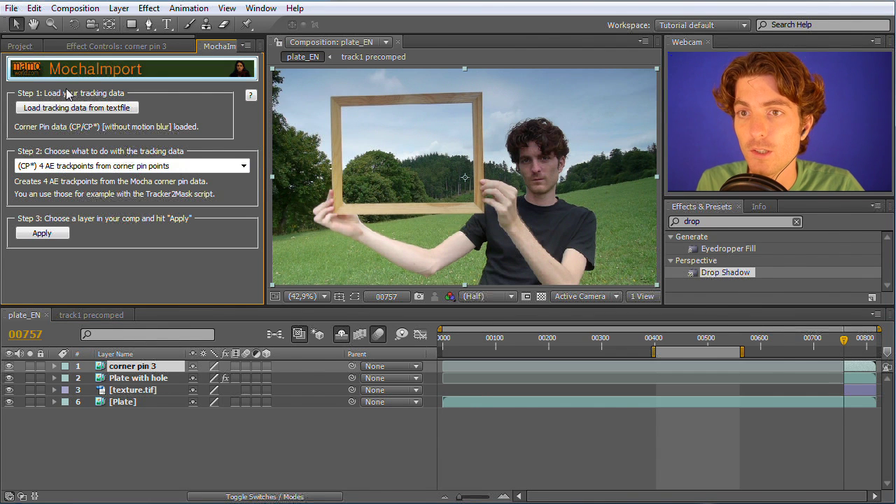
left_click(93, 112)
type("Track 3_CP.txt")
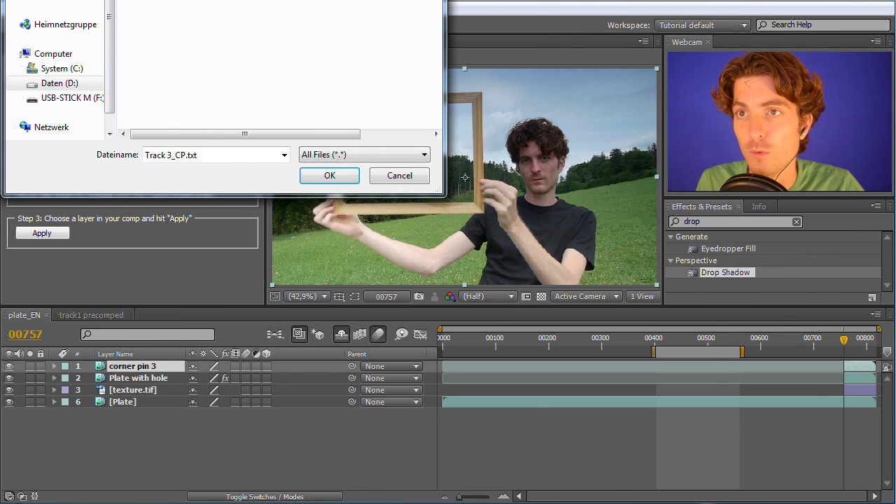
left_click(328, 176)
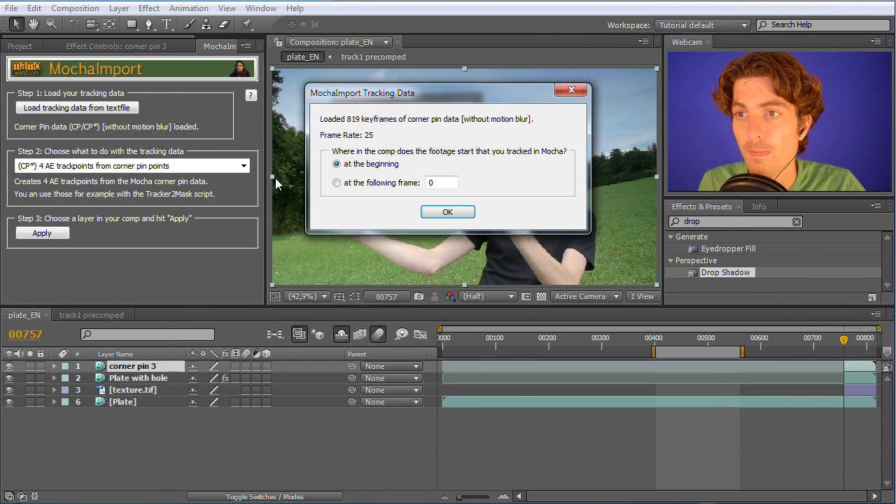
left_click(448, 212)
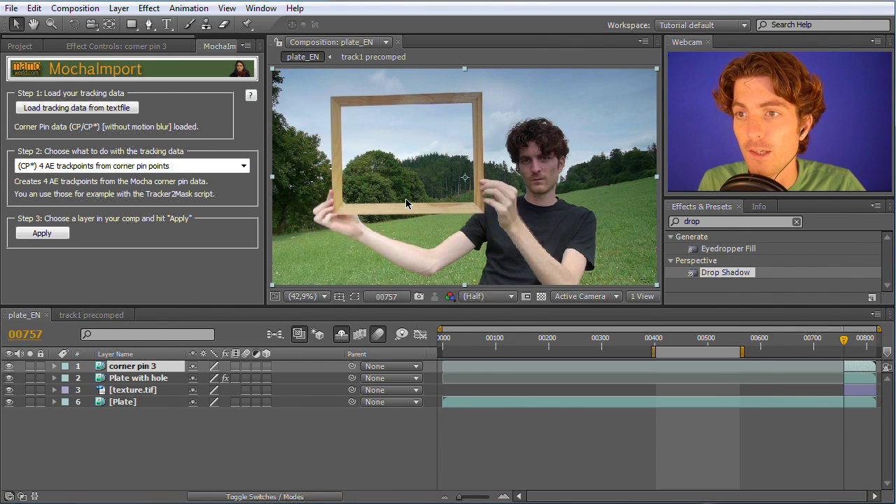
left_click(242, 168)
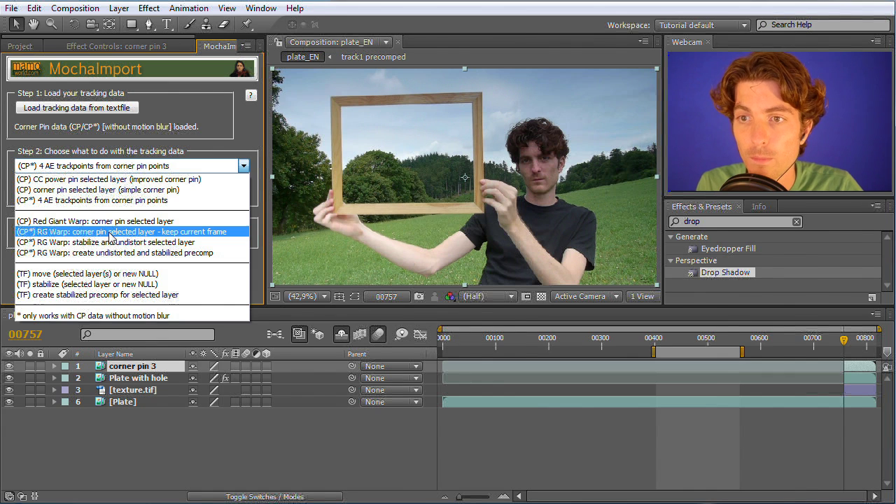
left_click(108, 232)
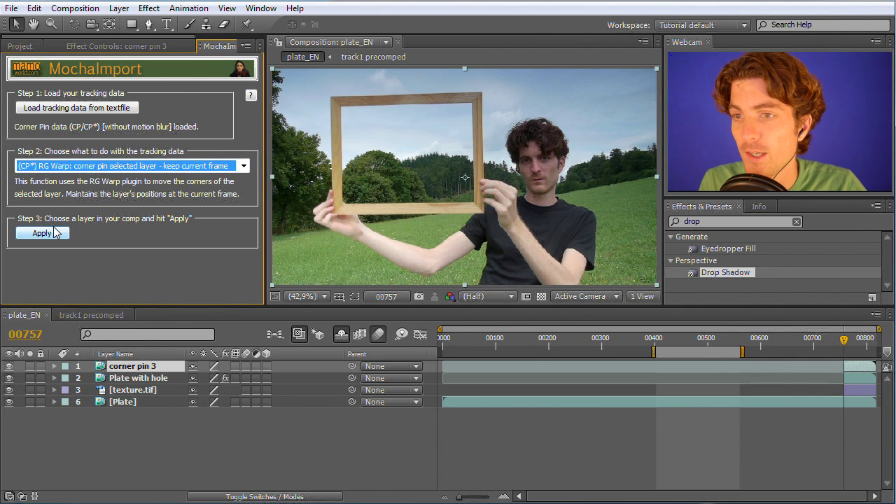
left_click(149, 24)
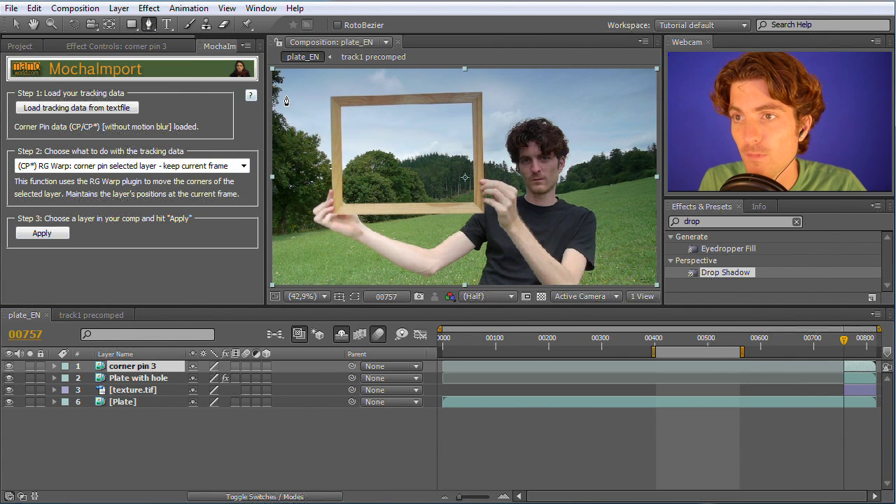
Draw a closed four-point mask around the picture frame's corners on corner pin 3
left_click(333, 100)
left_click(475, 100)
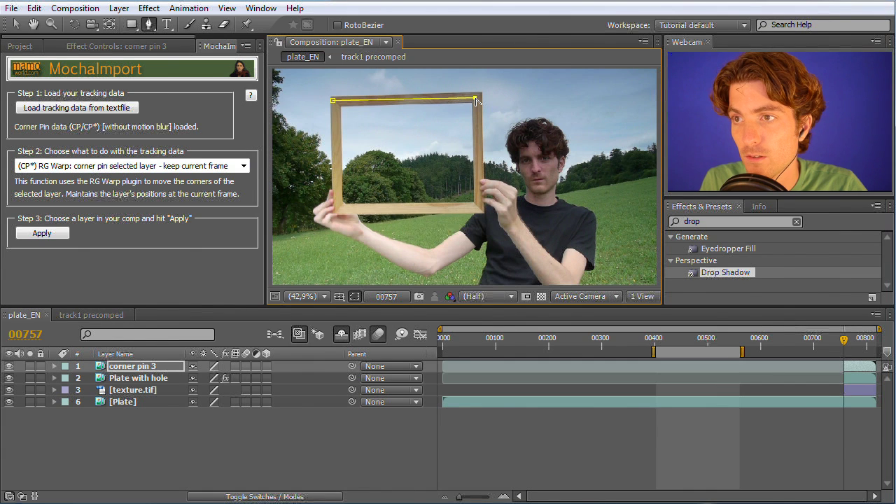
left_click(478, 210)
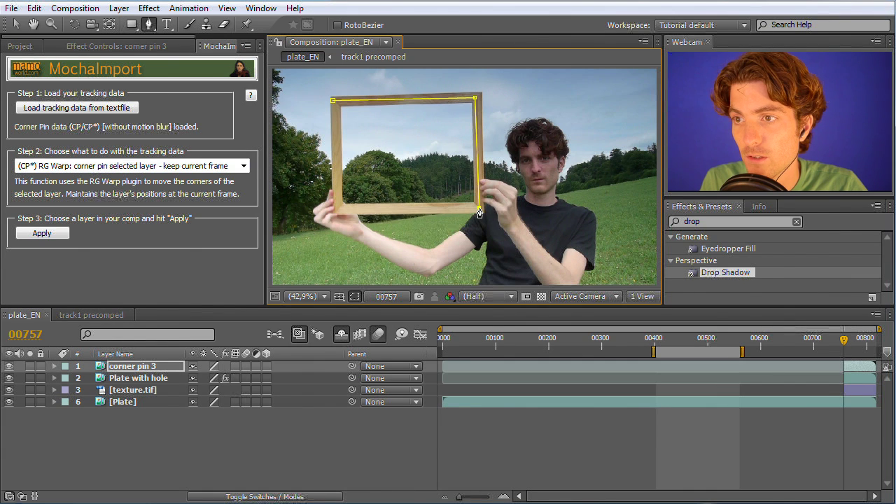
left_click(337, 208)
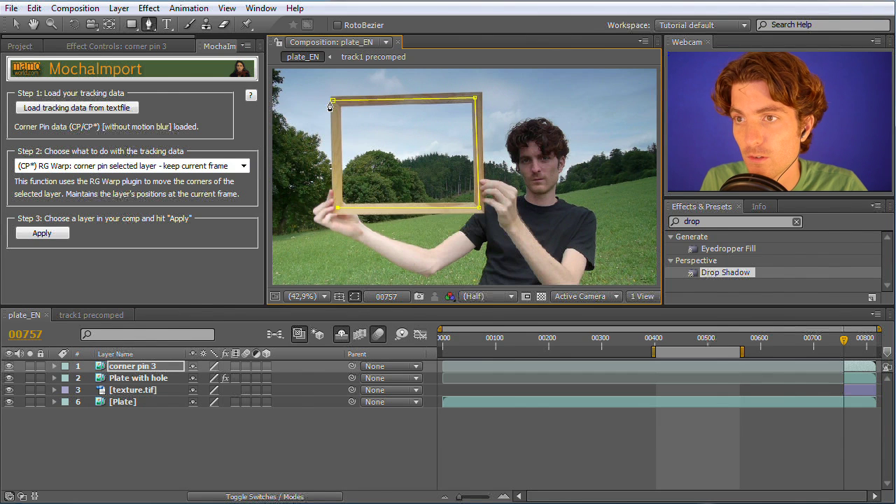
left_click(332, 101)
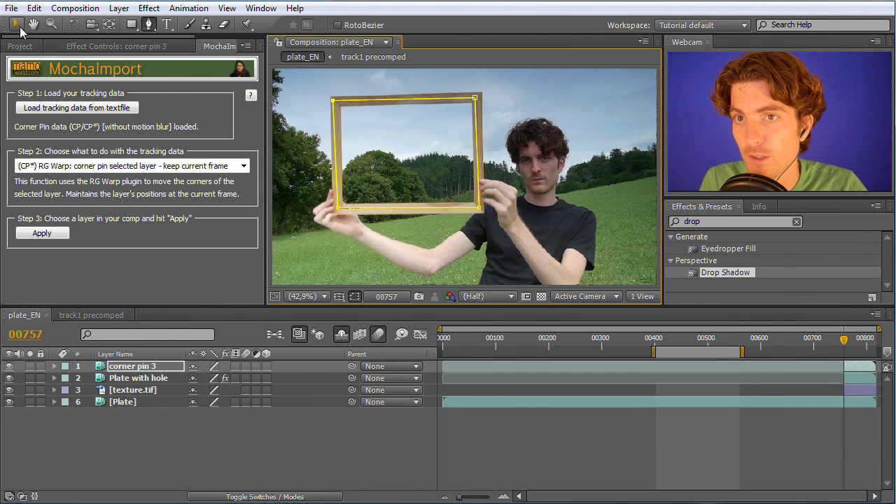
Nudge the mask's top-left corner onto the frame, solo corner pin 3, and hide mask outlines
left_click(16, 26)
left_click_drag(334, 103, 335, 105)
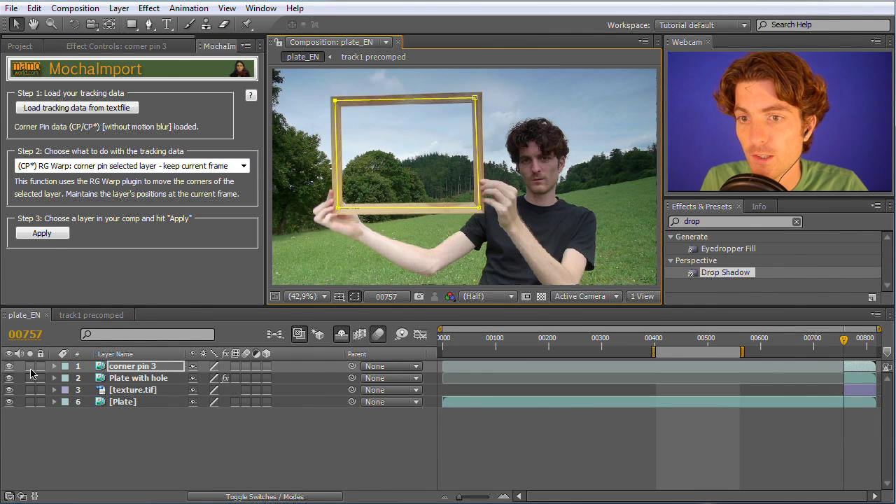
left_click(30, 366)
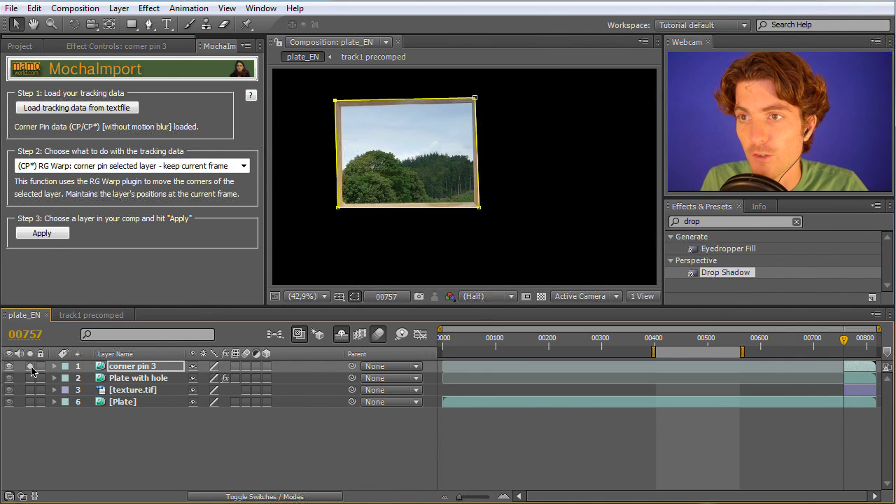
left_click(354, 297)
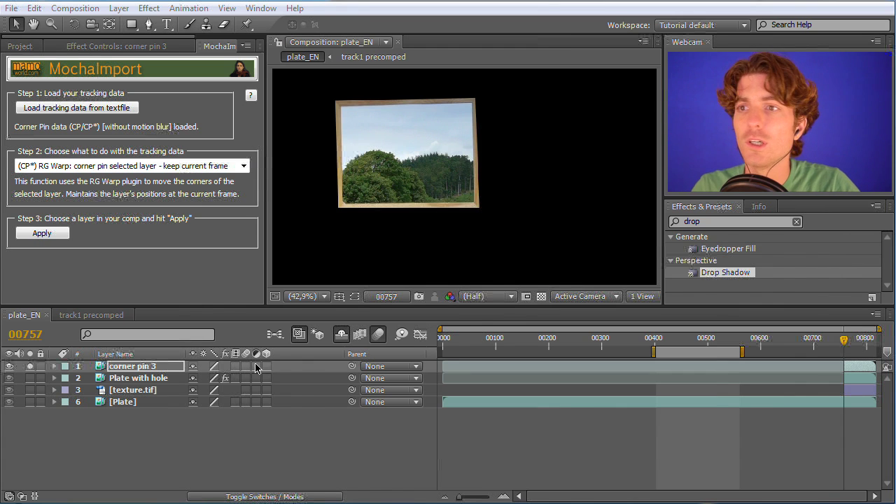
Feather corner pin 3's Mask 1 by 25 pixels
left_click(126, 372)
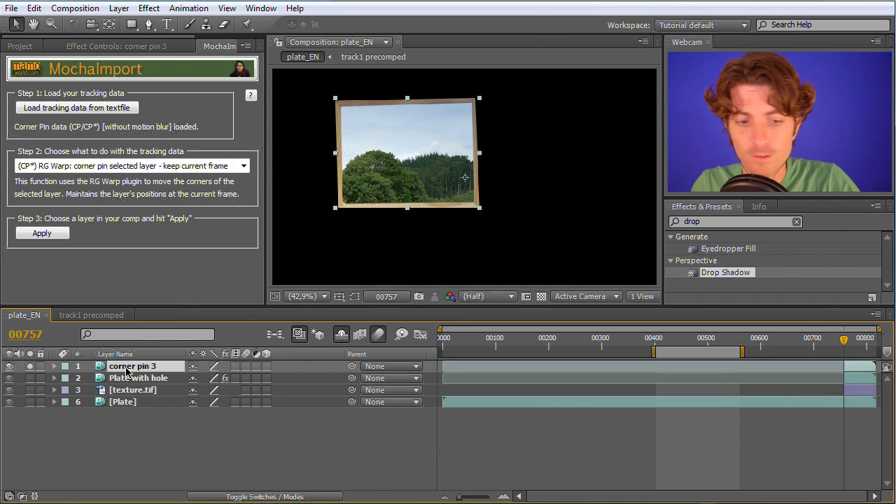
key("m")
key("m")
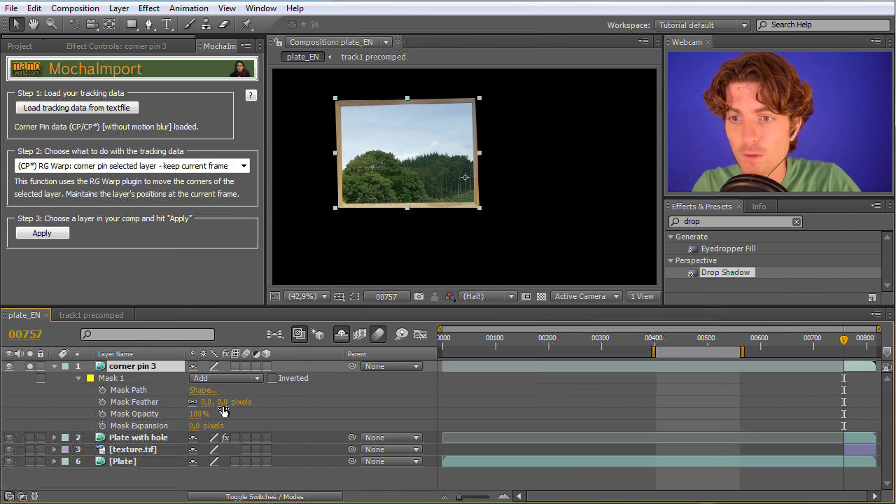
left_click_drag(221, 407, 239, 410)
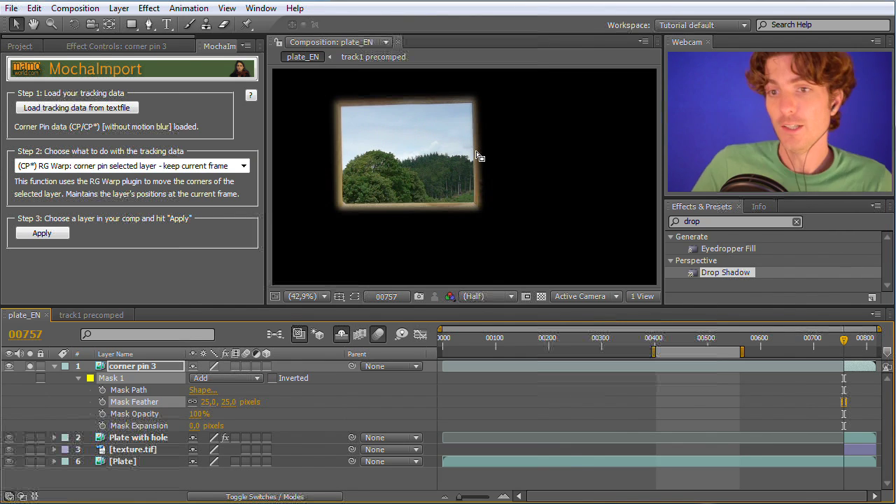
left_click(129, 369)
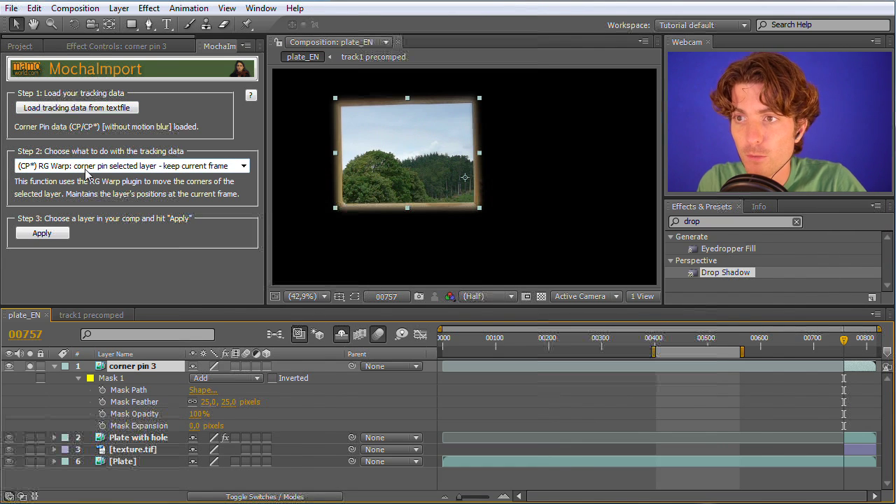
Unsolo, apply MochaImport's RG Warp corner pin to corner pin 3, and start the precomp at frame 757
left_click(30, 366)
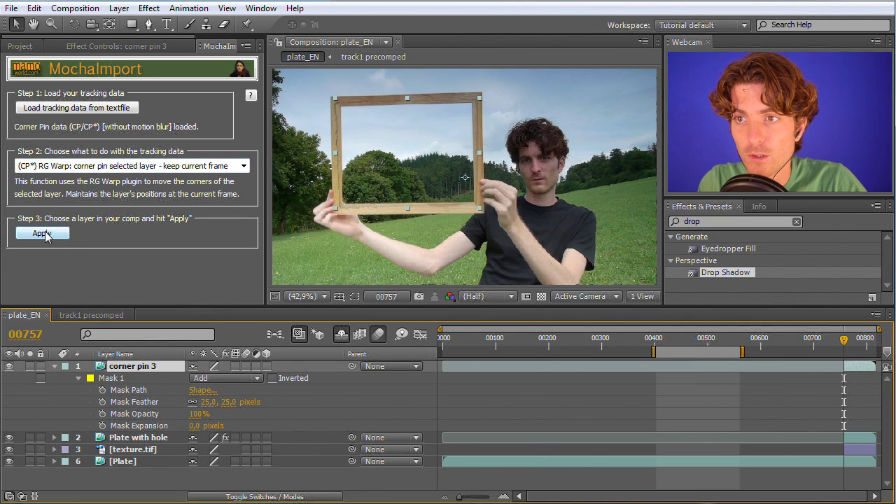
left_click(45, 236)
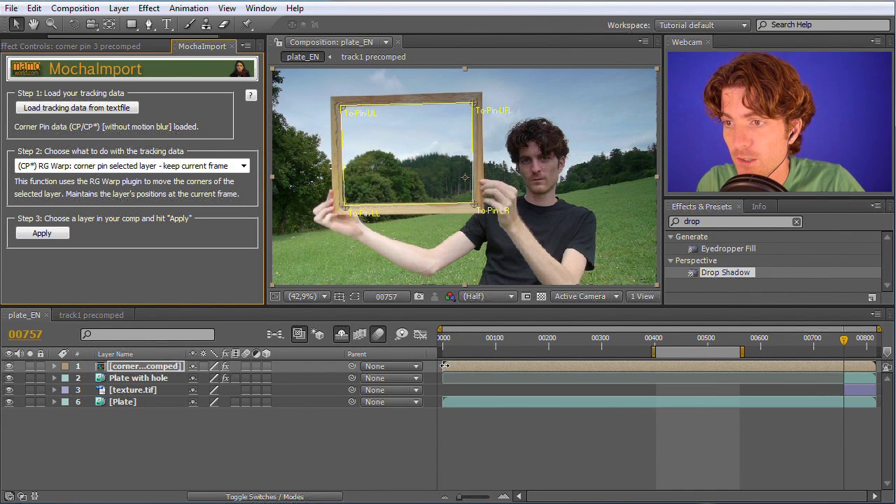
left_click_drag(444, 364, 844, 342)
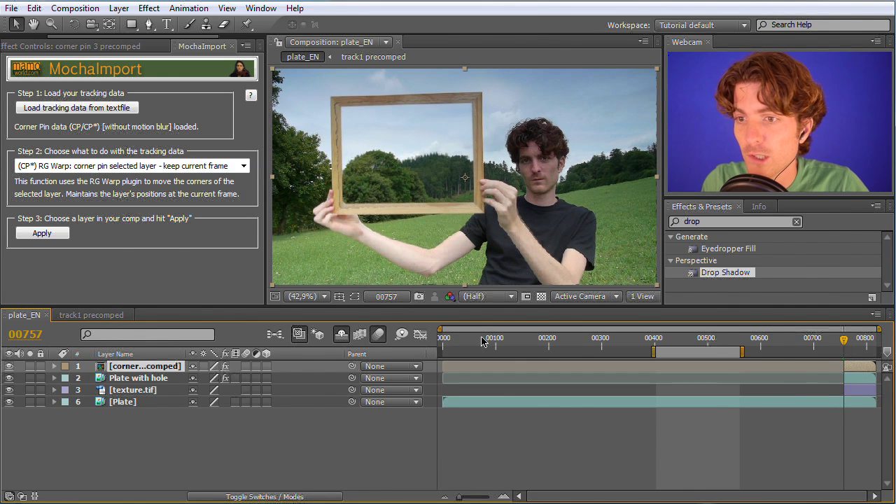
Freeze the corner-pin precomp at frame 00757 with Time > Freeze Frame, then preview later frames
right_click(160, 378)
right_click(143, 366)
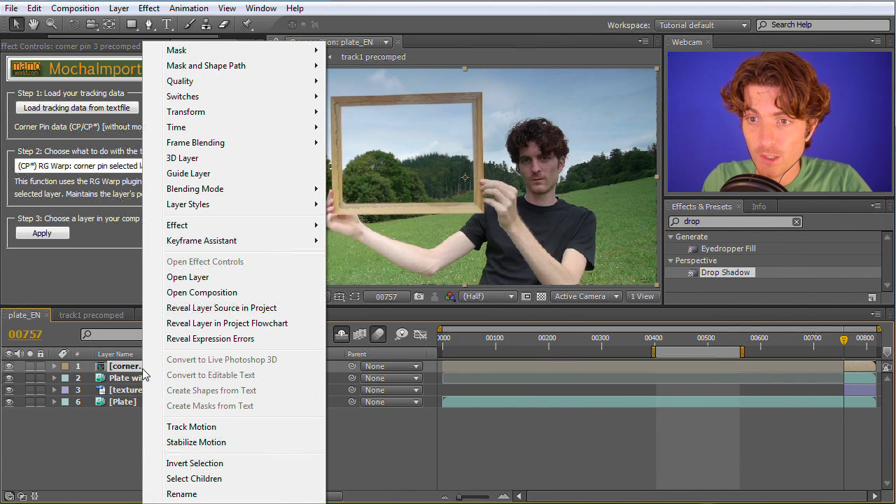
mouse_move(200, 128)
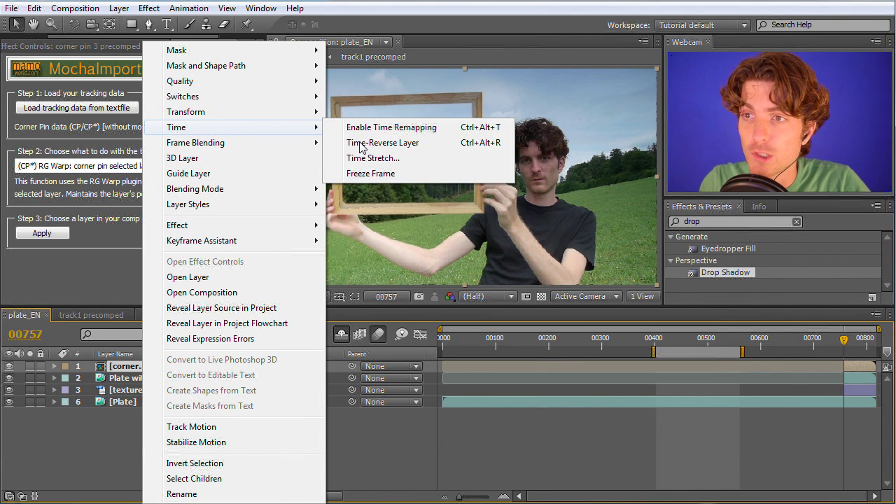
left_click(383, 175)
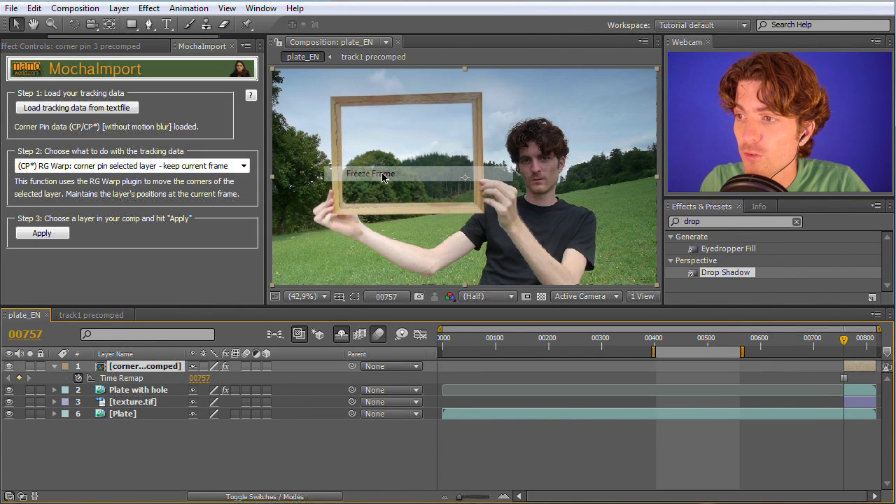
left_click_drag(846, 346, 852, 343)
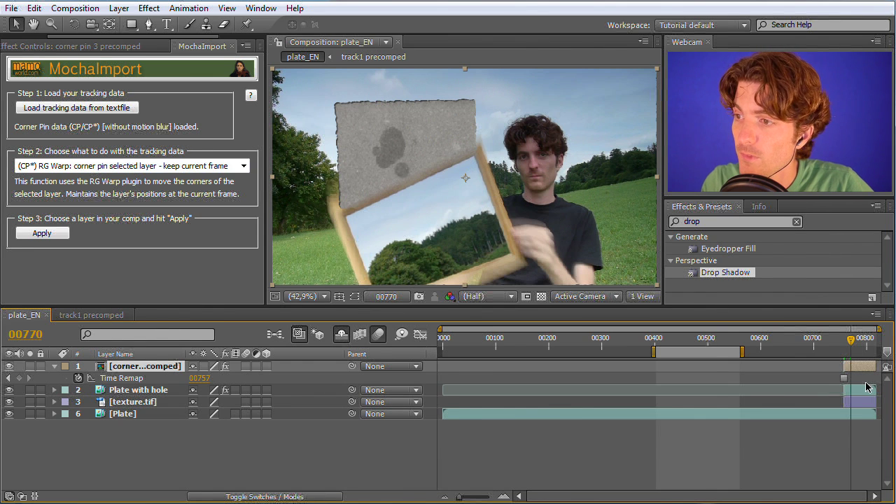
Duplicate the Plate layer, trim the copy to start at 00757, and place it above Plate with hole
left_click(119, 413)
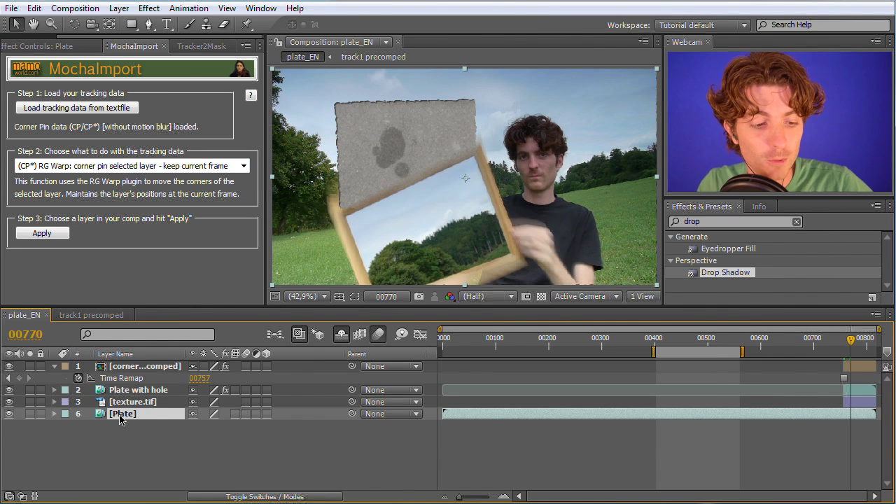
key("ctrl+d")
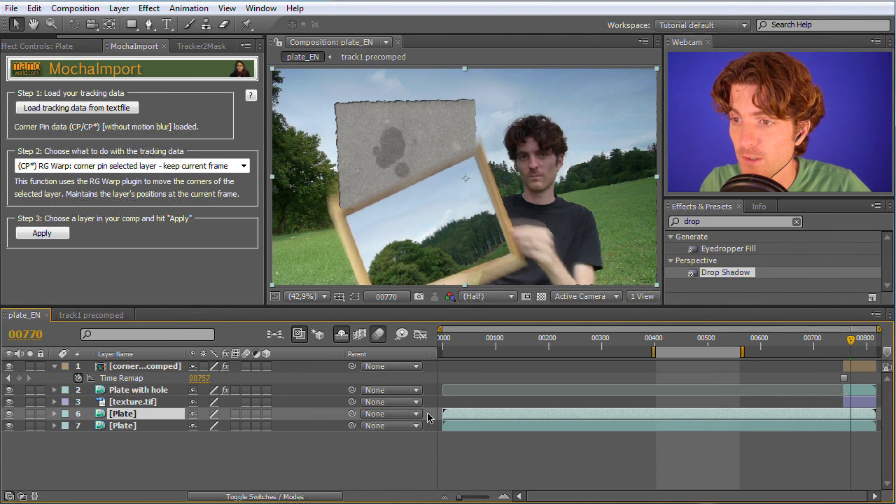
left_click_drag(444, 415, 845, 413)
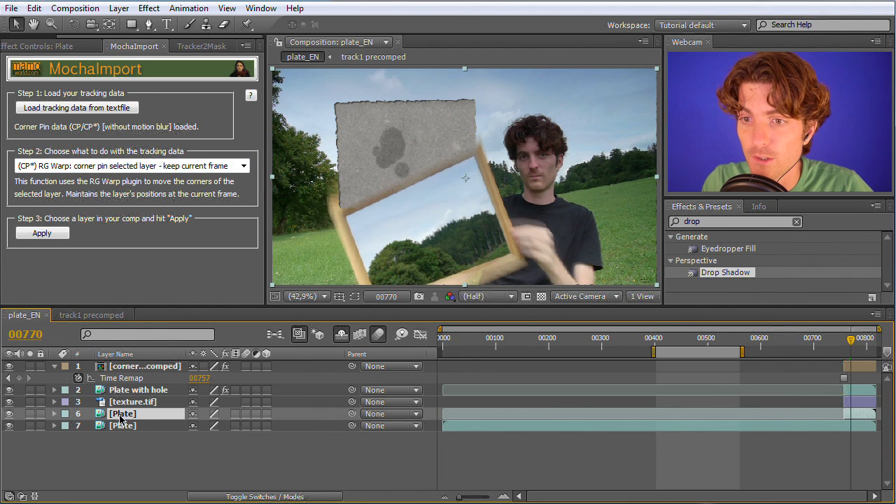
left_click_drag(121, 418, 125, 404)
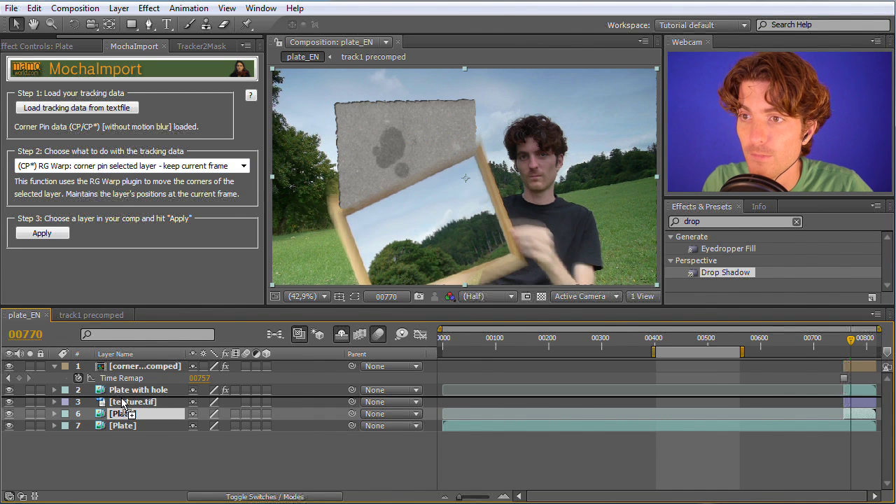
left_click_drag(122, 404, 123, 389)
key("i")
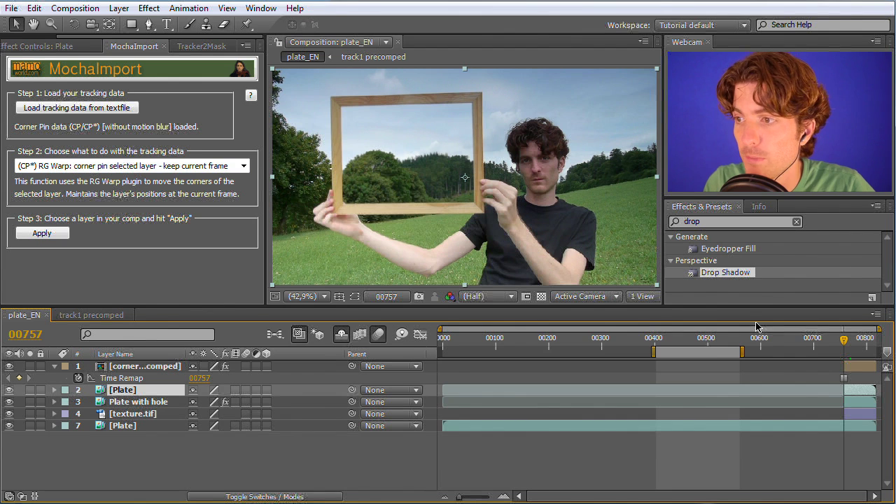
Draw a four-point Pen mask around the picture frame's outer corners on the Plate copy
left_click(148, 24)
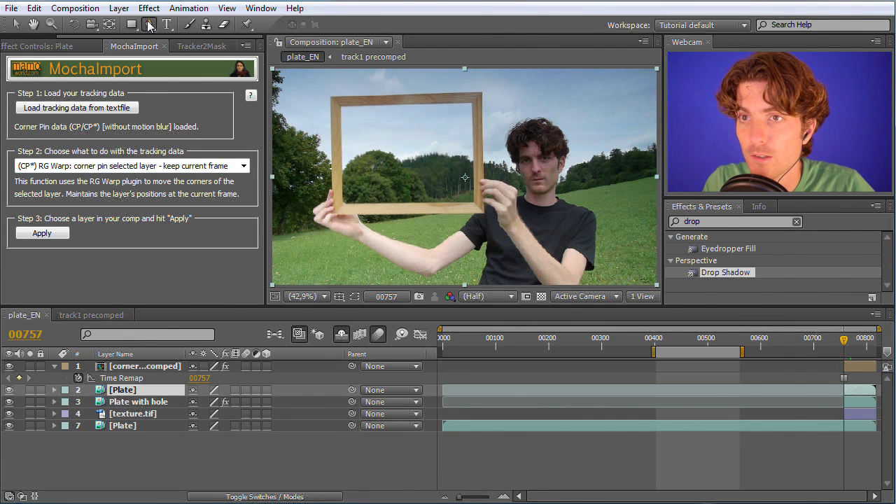
left_click(330, 98)
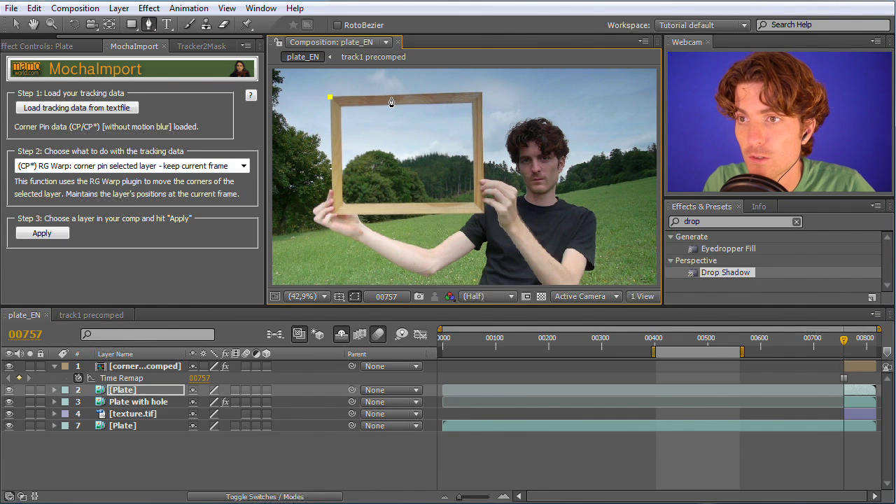
left_click(481, 93)
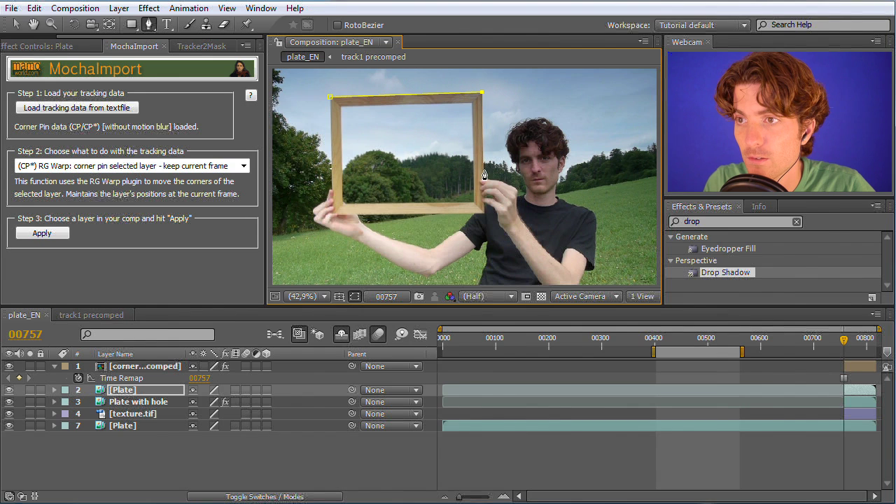
left_click(483, 212)
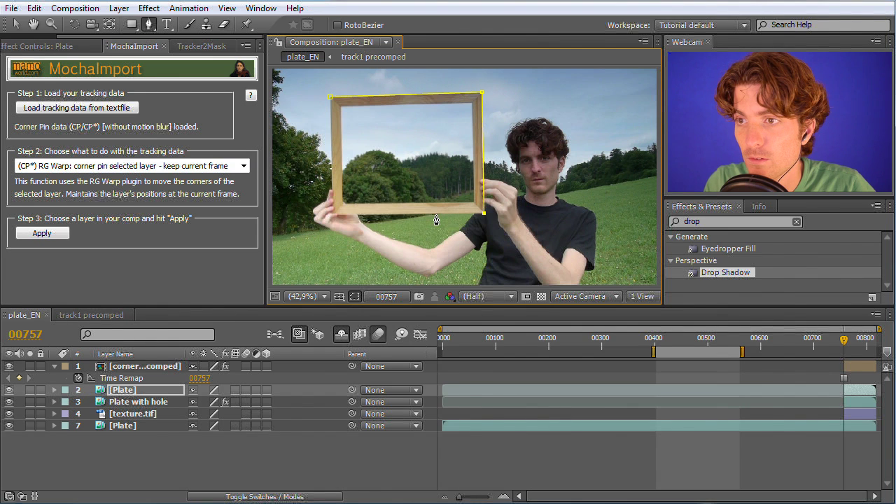
left_click(333, 215)
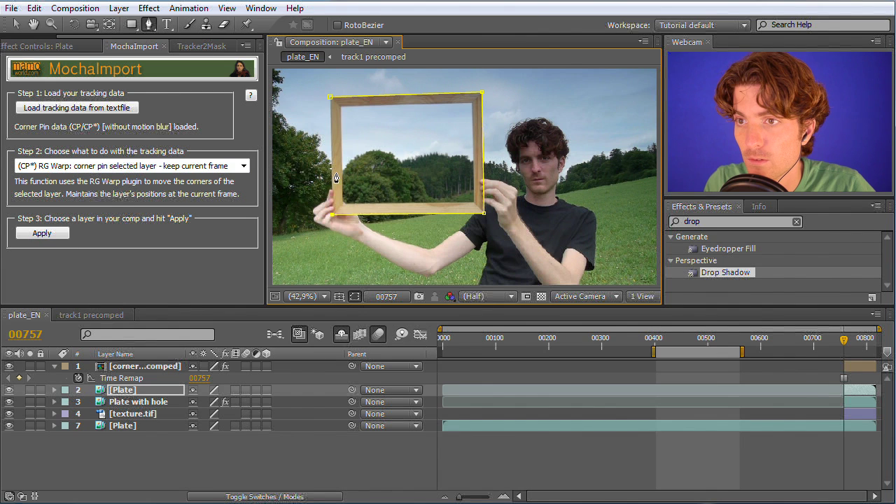
left_click(330, 98)
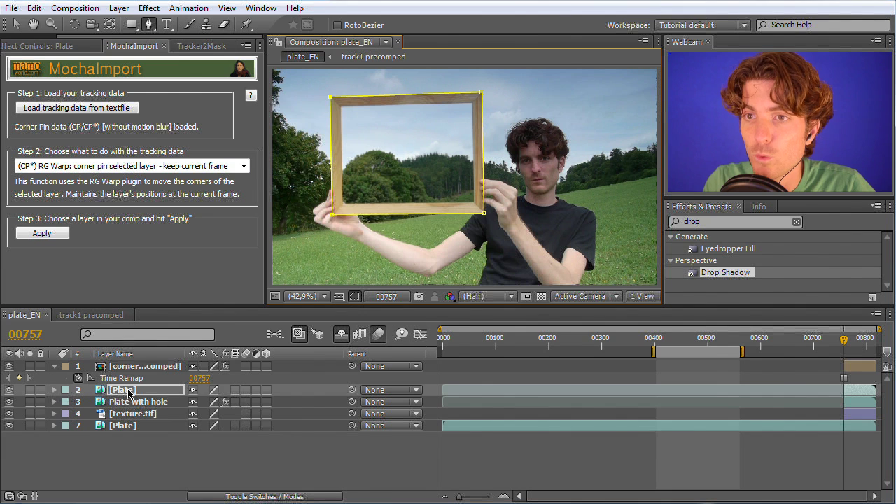
left_click(196, 49)
left_click(133, 47)
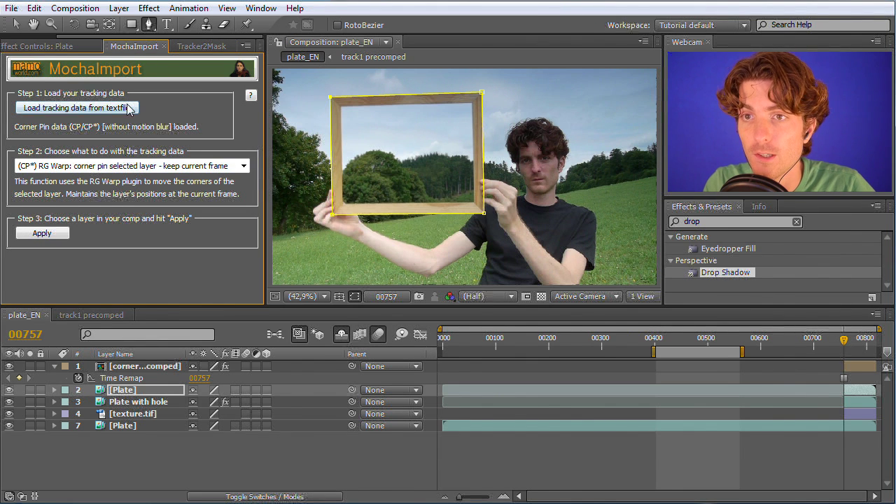
Create four AE trackpoints from the Mocha corner pin data on the masked Plate layer
left_click(122, 389)
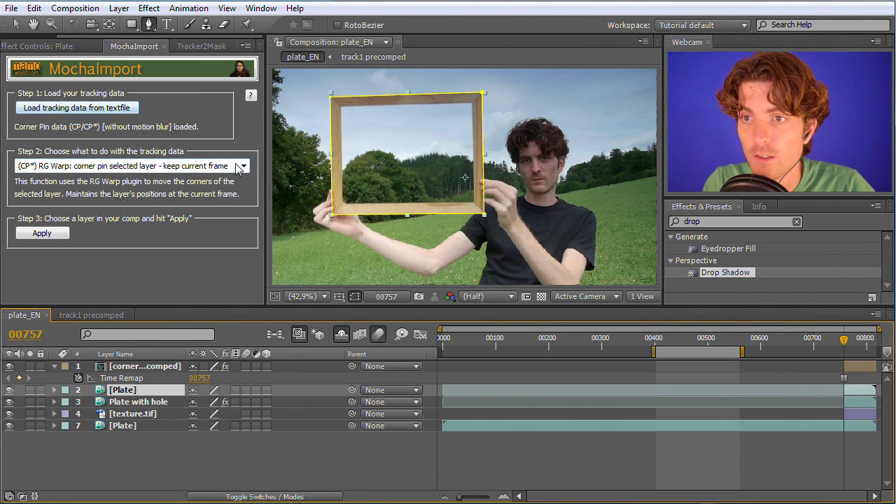
left_click(126, 166)
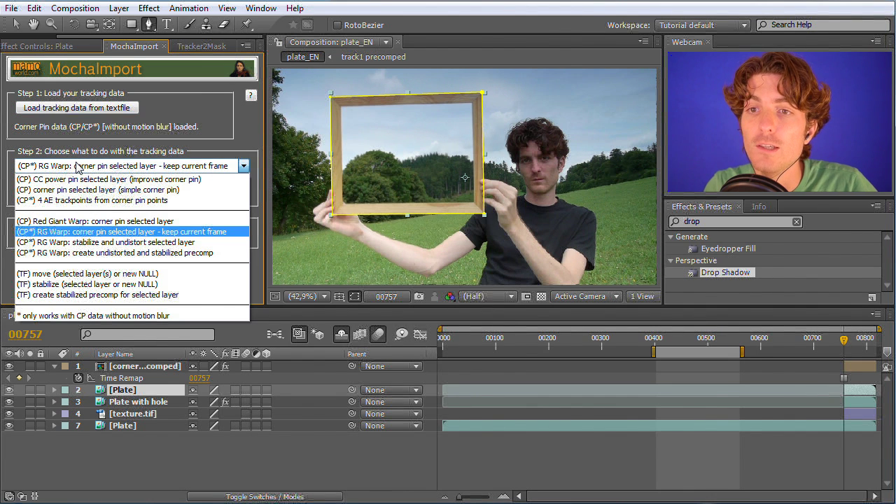
left_click(70, 201)
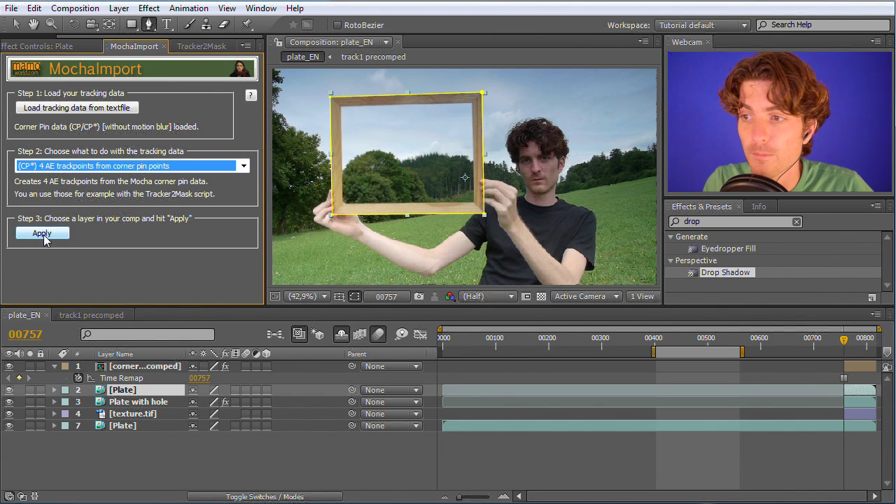
left_click(44, 237)
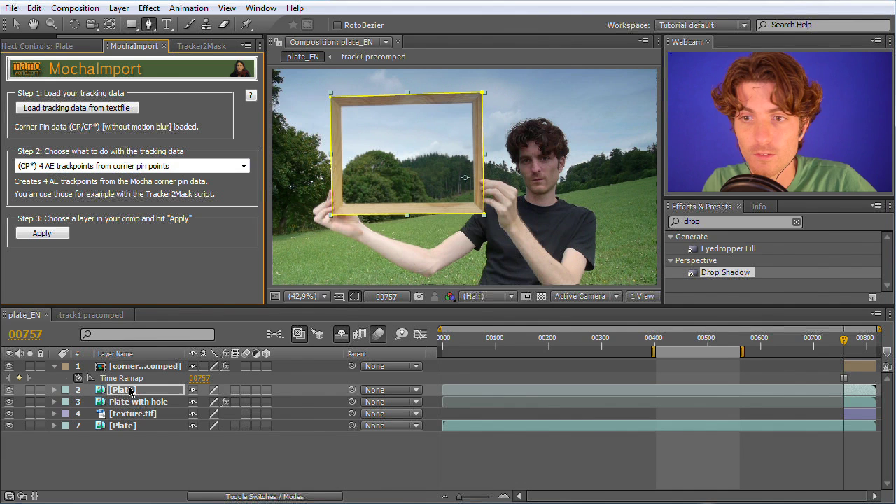
Inspect the Plate layer's Mocha Corner Pin Track points, then nudge the mask's top-left corner
left_click(55, 390)
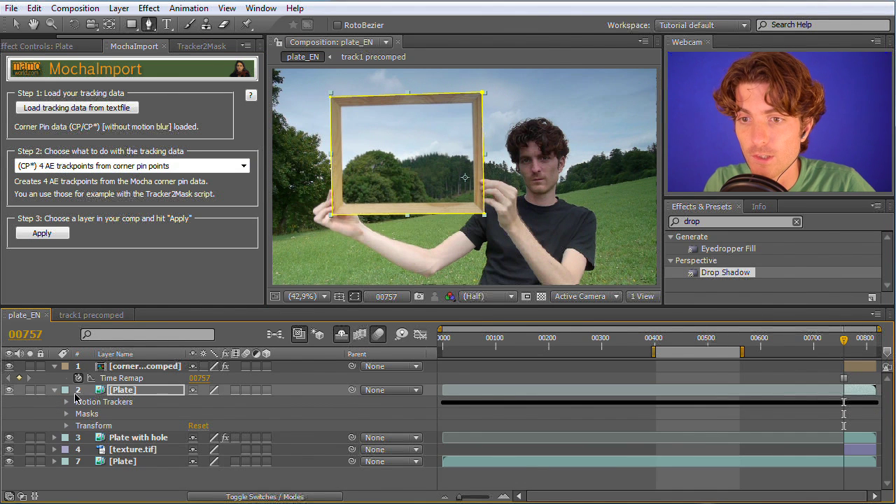
left_click(66, 403)
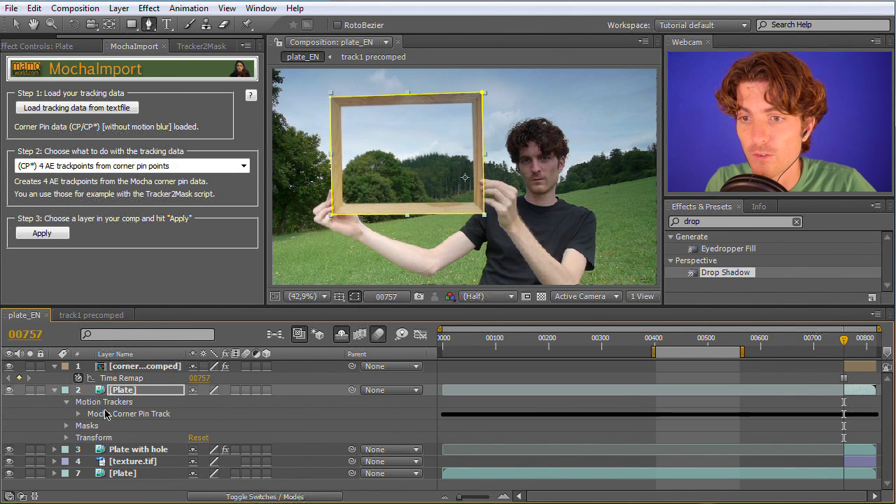
left_click(85, 415)
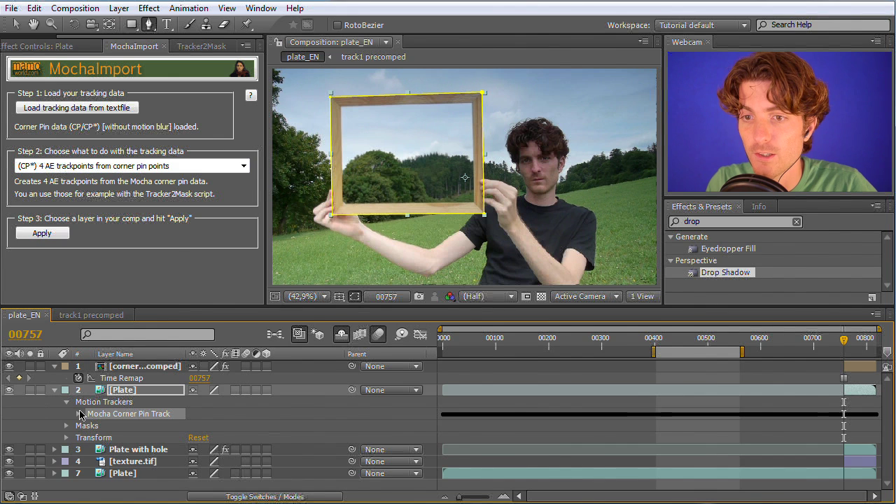
left_click(79, 414)
left_click(129, 427)
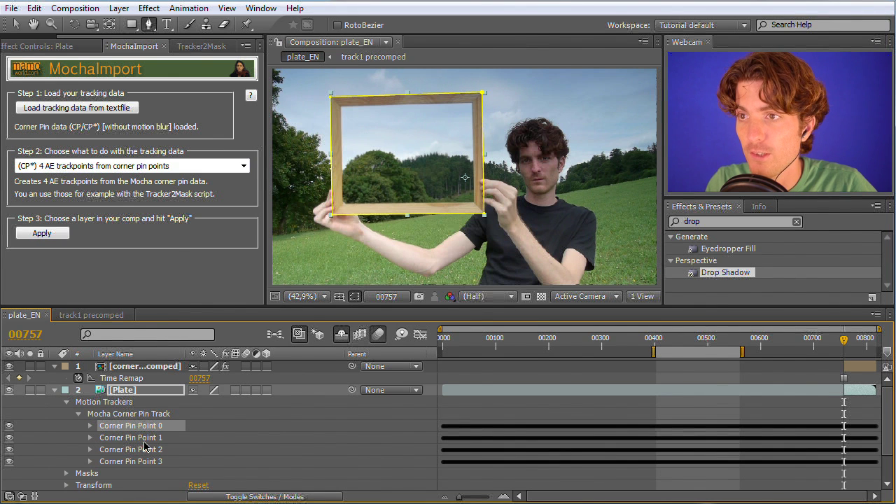
left_click(144, 439)
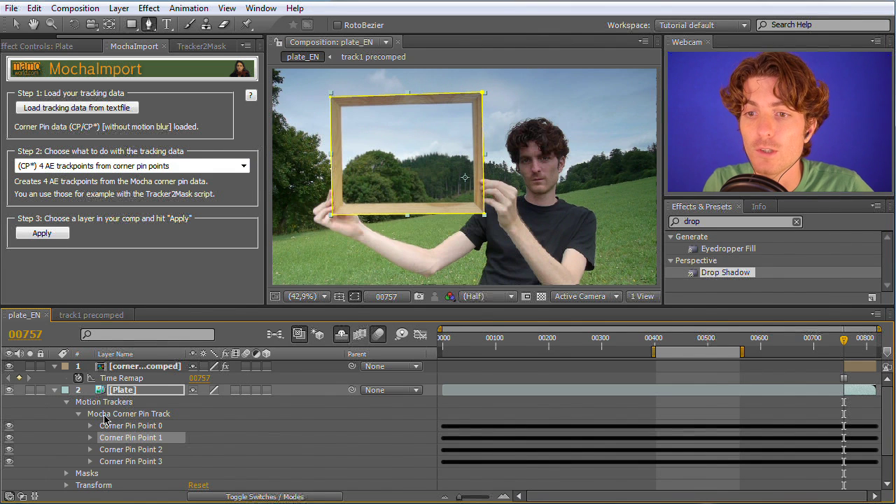
left_click(79, 415)
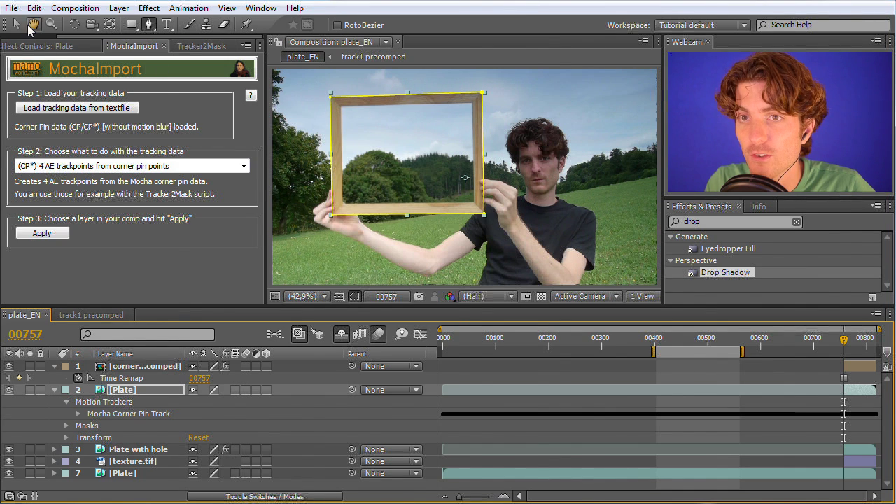
left_click(15, 25)
left_click_drag(332, 100, 331, 99)
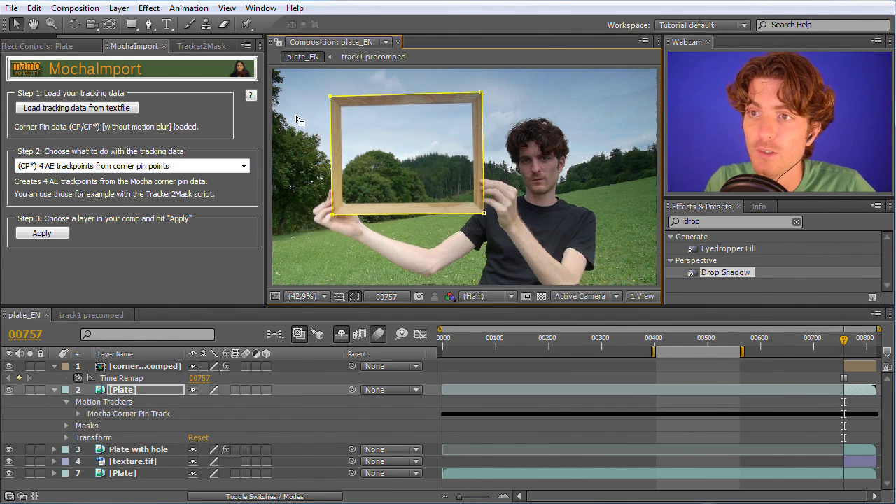
Expand Corner Pin Points 0–3 and the Masks group on the Plate layer
left_click(119, 391)
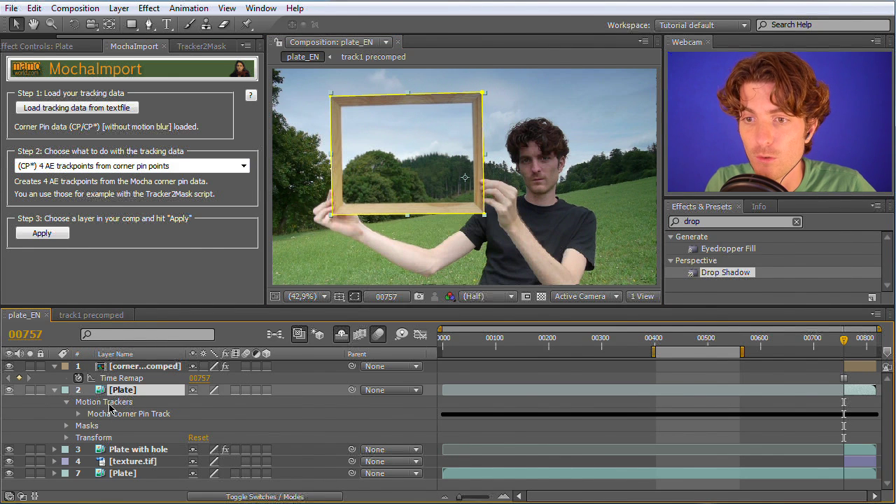
left_click(109, 403)
left_click(119, 413)
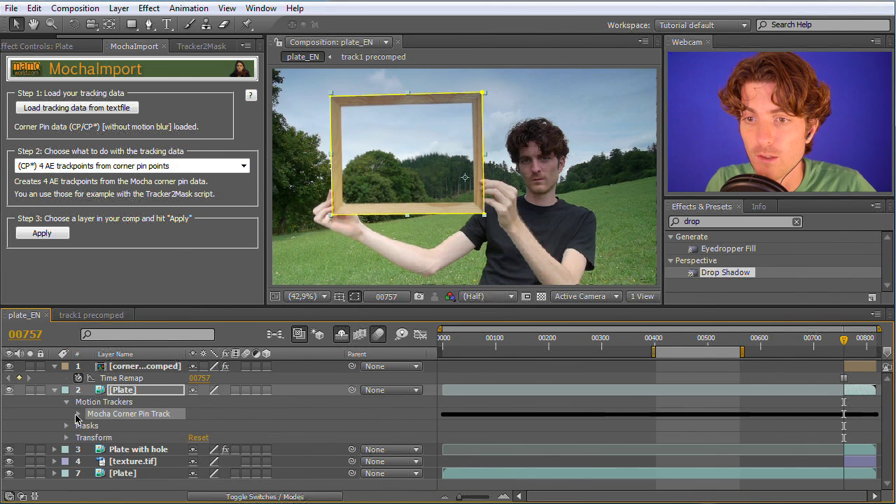
left_click(79, 414)
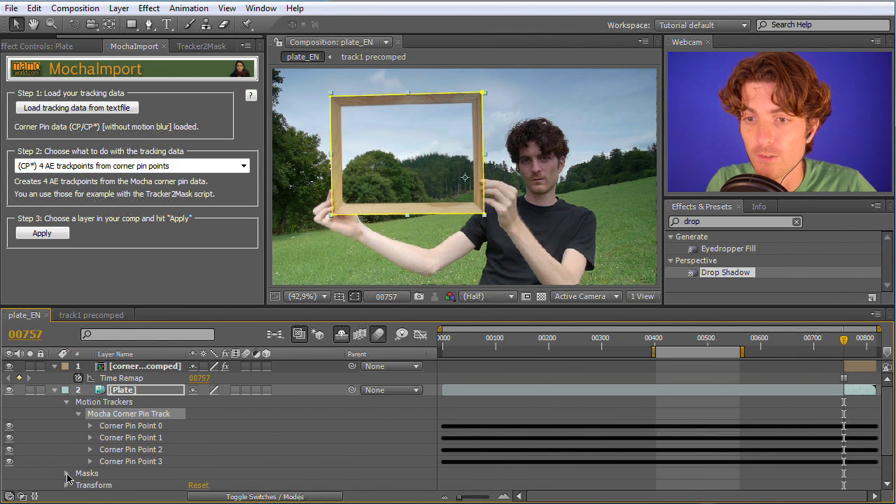
left_click(68, 477)
Select Mask 1 together with Corner Pin Points 0–3 on the Plate layer
left_click(114, 483)
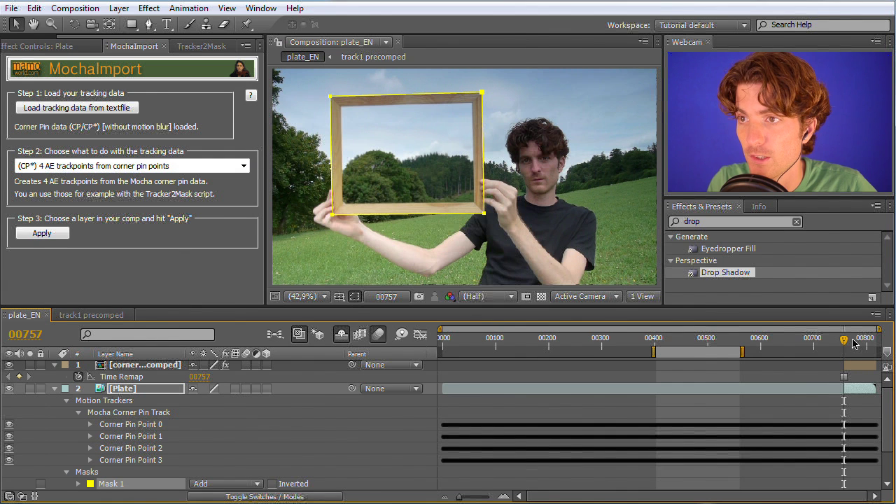
mouse_move(853, 341)
left_mouse_down()
mouse_move(826, 341)
mouse_move(845, 343)
left_mouse_up()
left_click(140, 424)
left_click(138, 436, "shift")
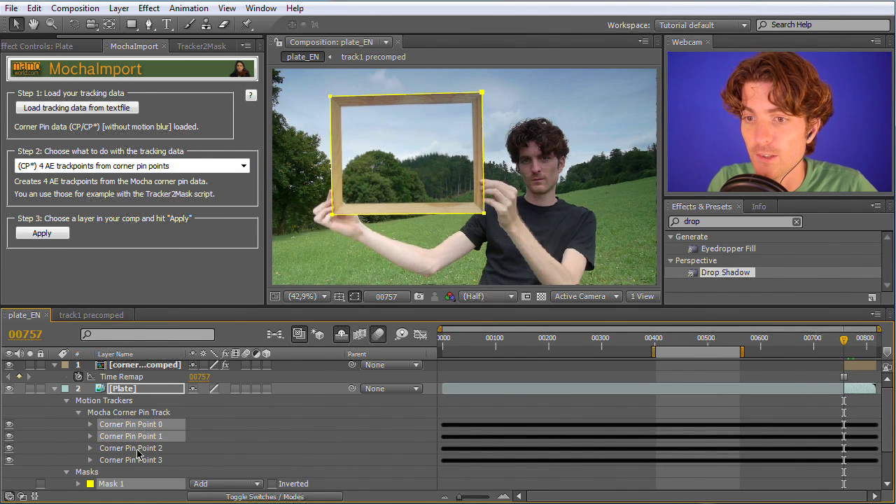
left_click(137, 448, "shift")
left_click(137, 460, "shift")
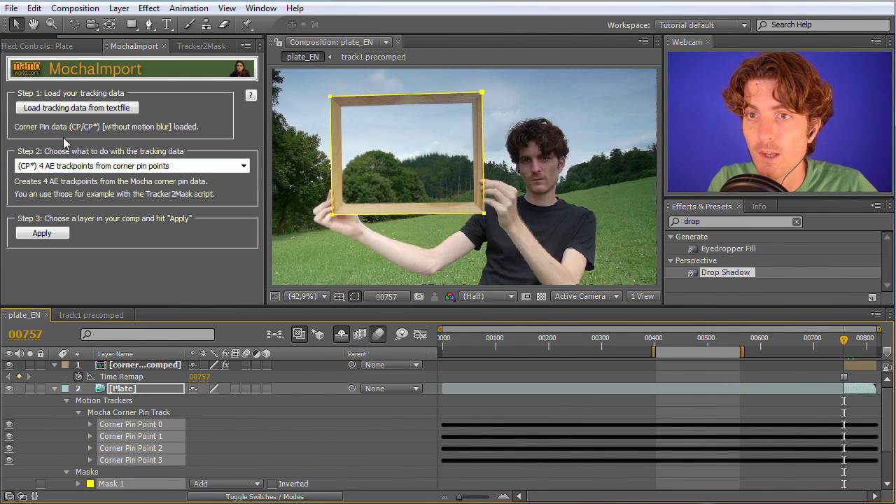
Set the work area to about 00730–end and generate Tracker2Mask keyframes for Mask 1
left_click(189, 46)
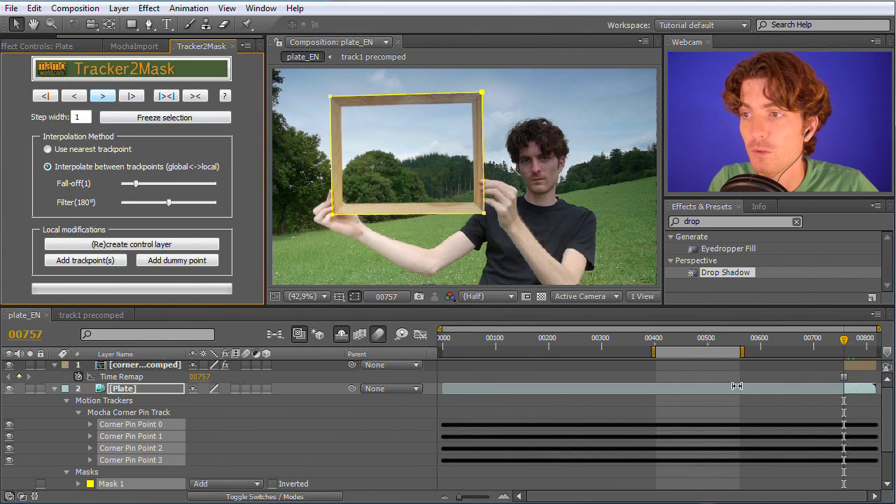
left_click(103, 96)
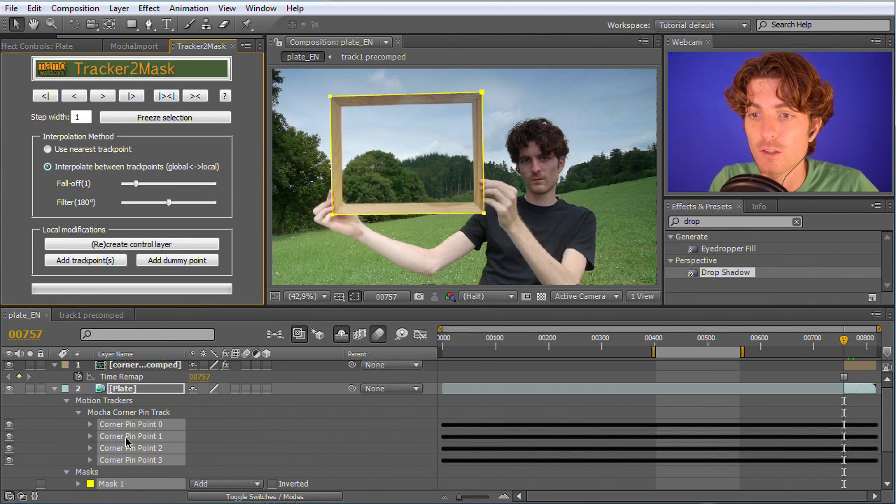
left_click(105, 98)
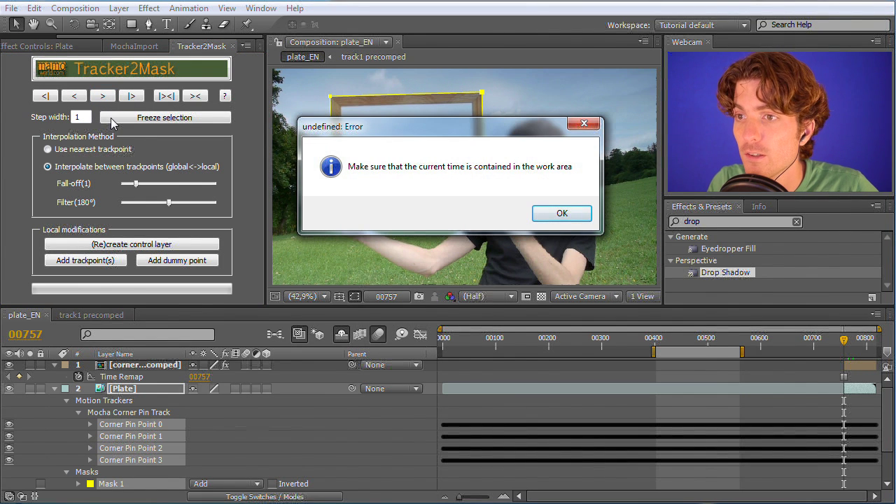
left_click(562, 215)
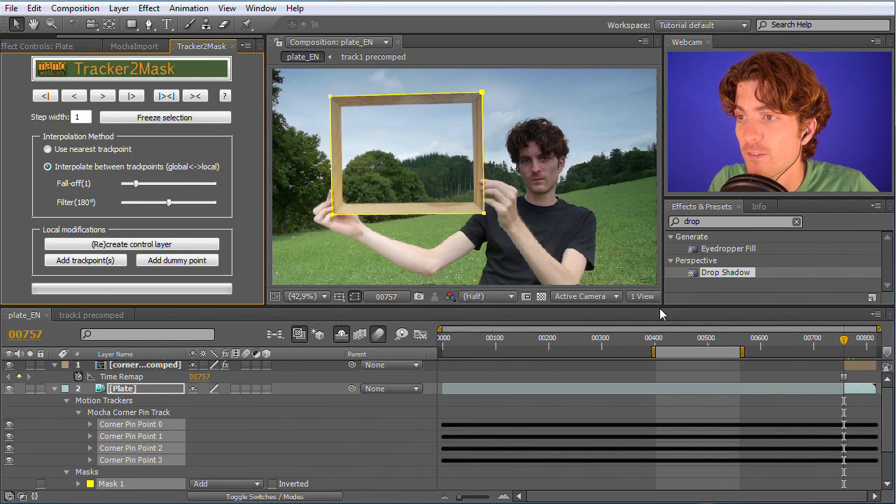
left_click_drag(742, 353, 878, 352)
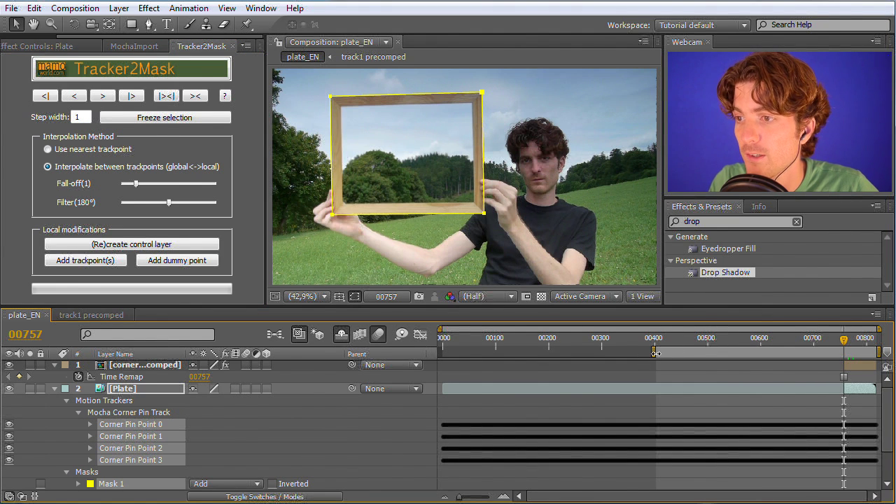
left_click_drag(788, 353, 823, 352)
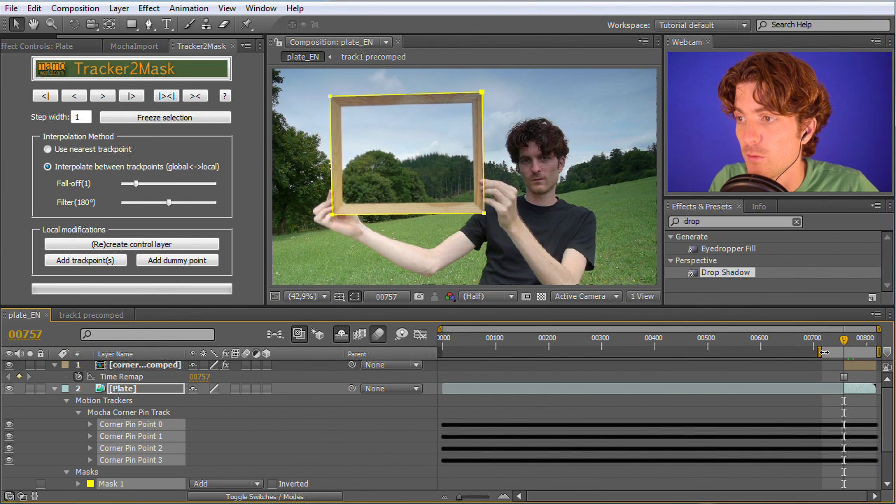
left_click(103, 95)
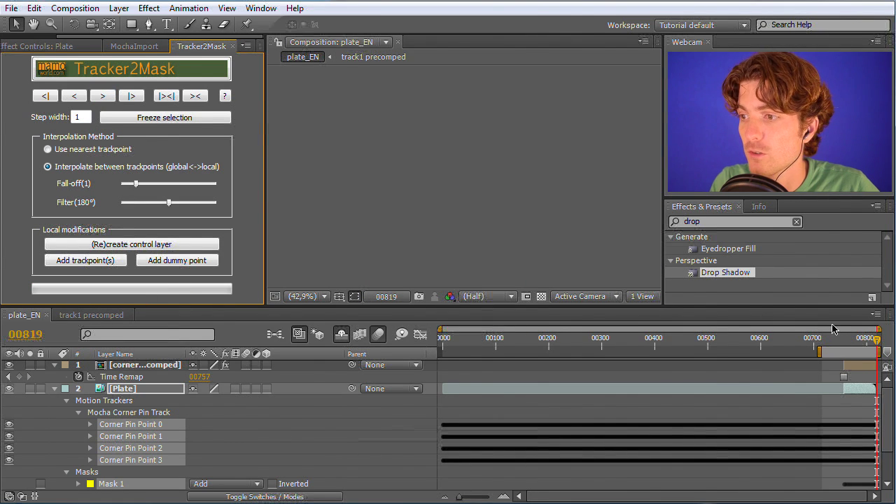
left_click_drag(878, 341, 841, 342)
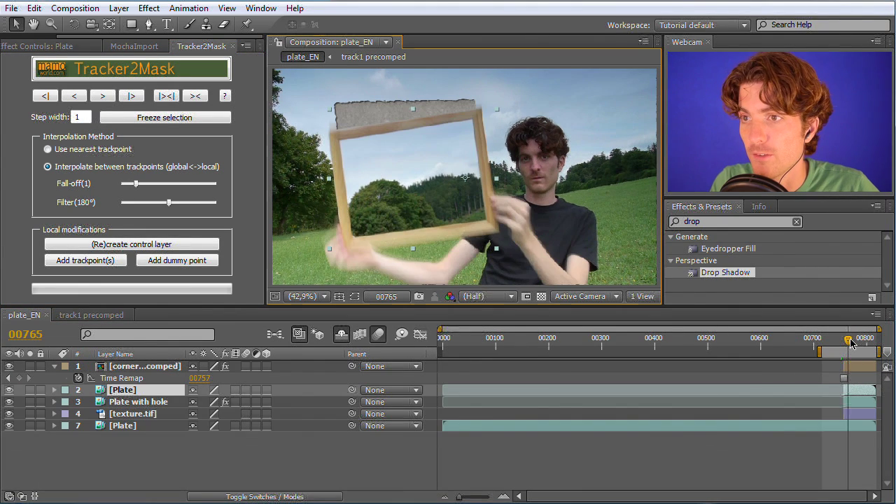
Feather the Plate layer's Mask 1 by 23 pixels and scrub frames to check the soft edge
left_click_drag(851, 342, 852, 342)
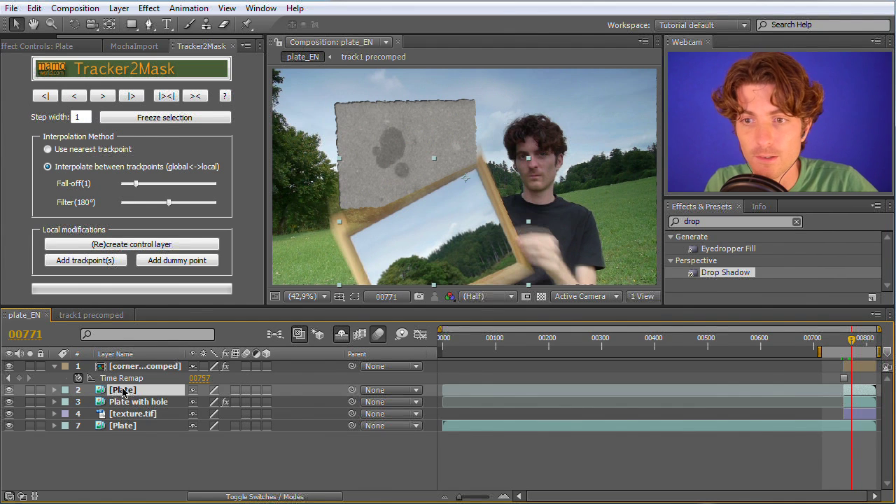
key("m")
key("m")
key("m")
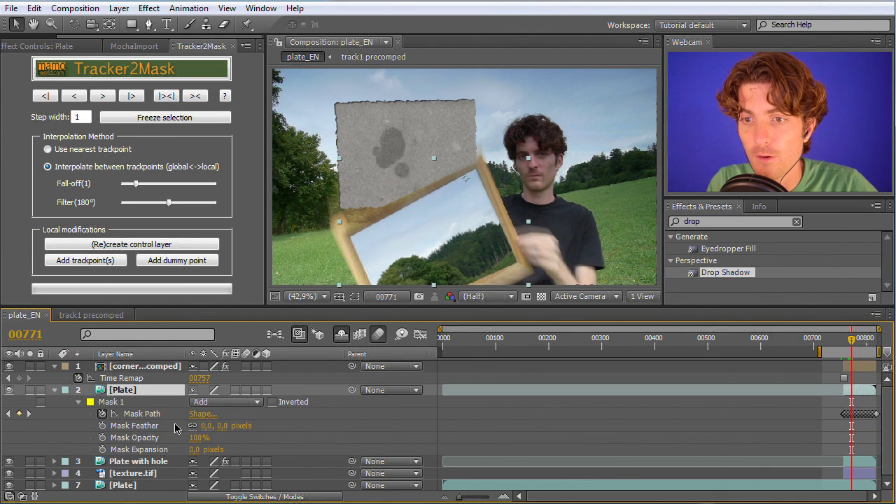
left_click(224, 432)
left_click_drag(224, 431, 239, 432)
left_click_drag(851, 341, 848, 345)
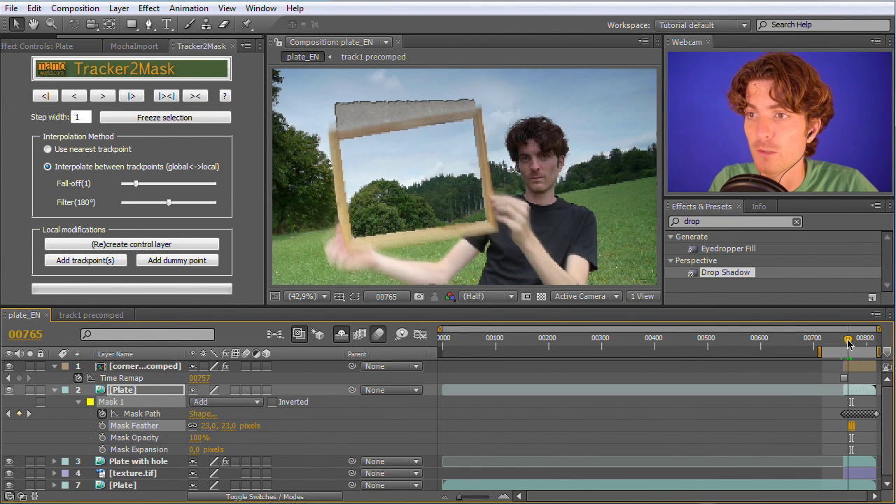
mouse_move(850, 343)
left_mouse_down()
mouse_move(838, 345)
mouse_move(853, 344)
mouse_move(846, 343)
left_mouse_up()
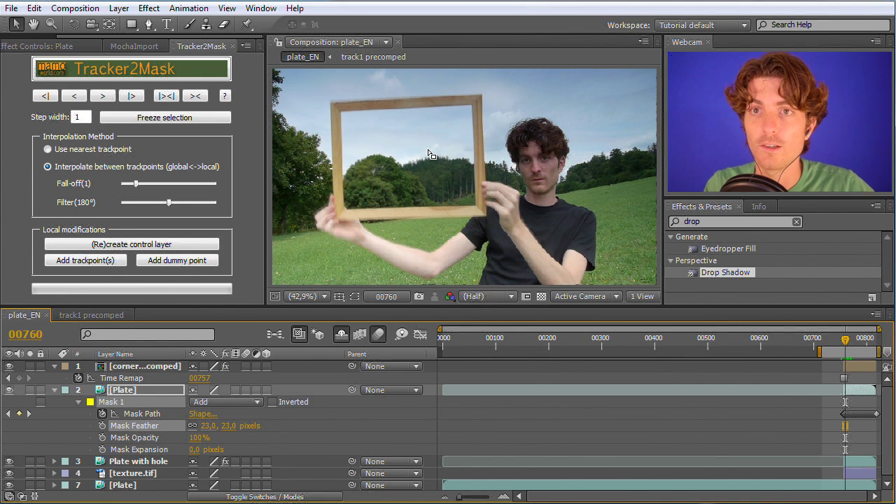
left_click_drag(846, 342, 844, 342)
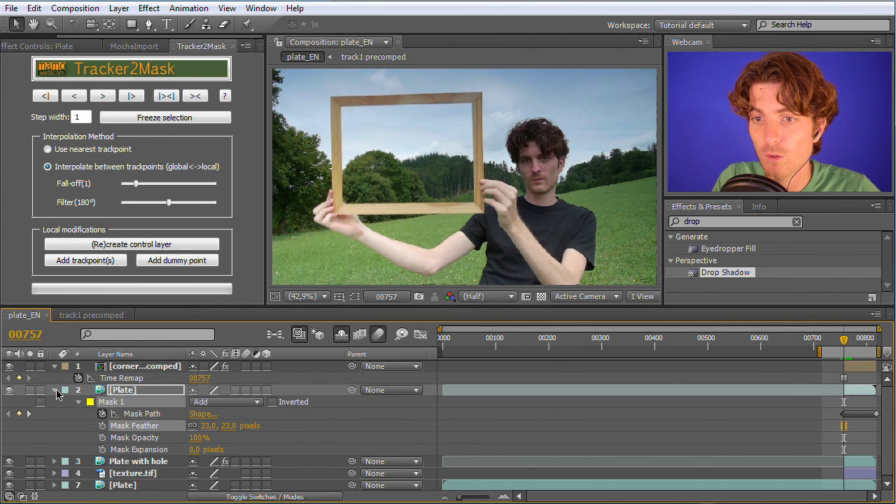
Select the top frame precomp and view it solo briefly to check it
left_click(54, 390)
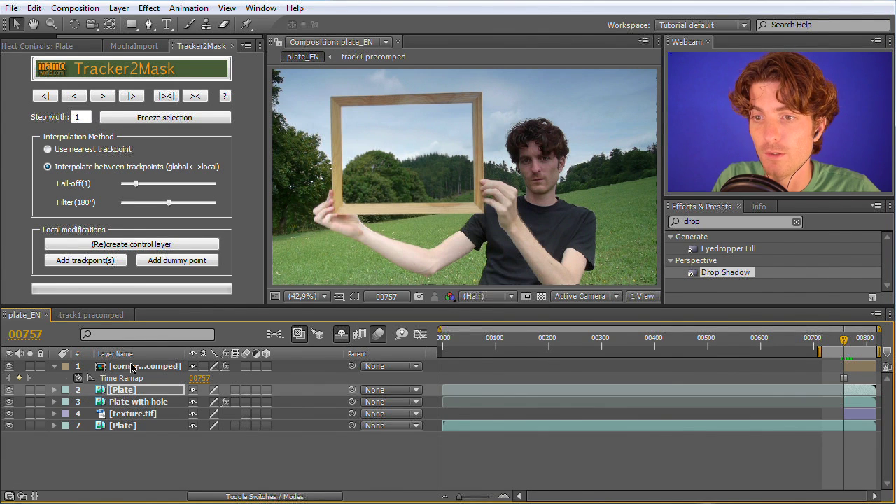
left_click(131, 366)
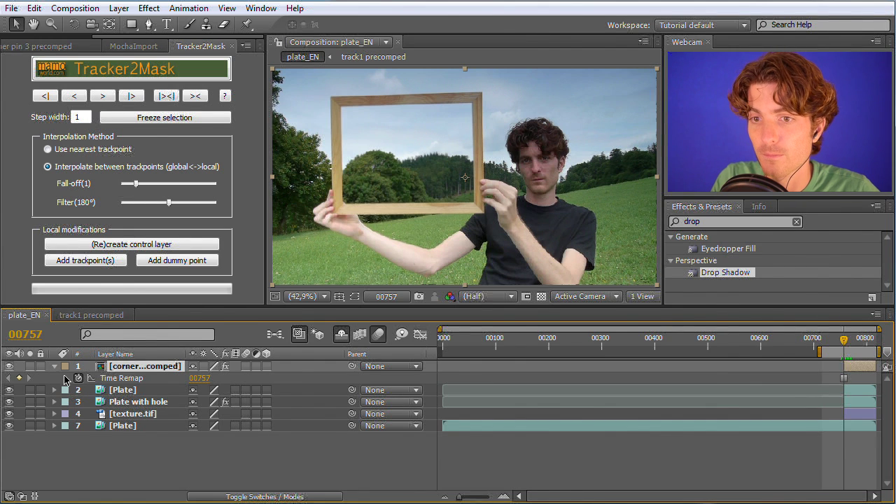
left_click(30, 367)
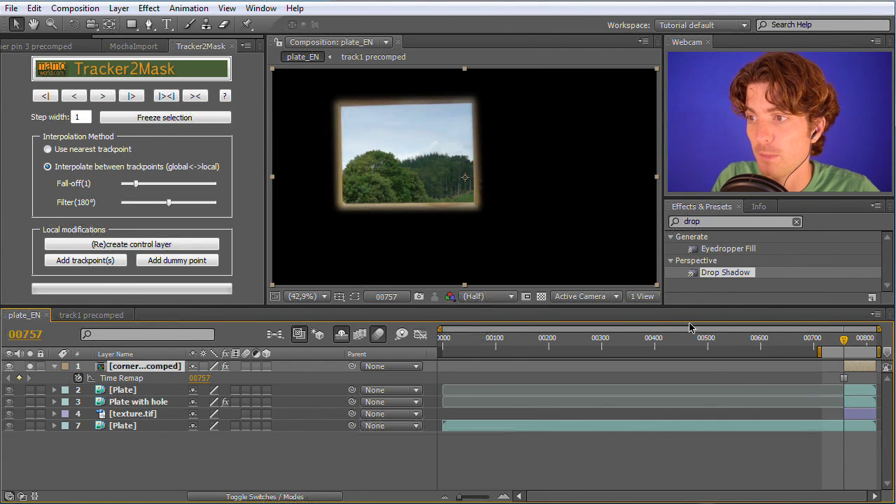
left_click_drag(843, 341, 844, 341)
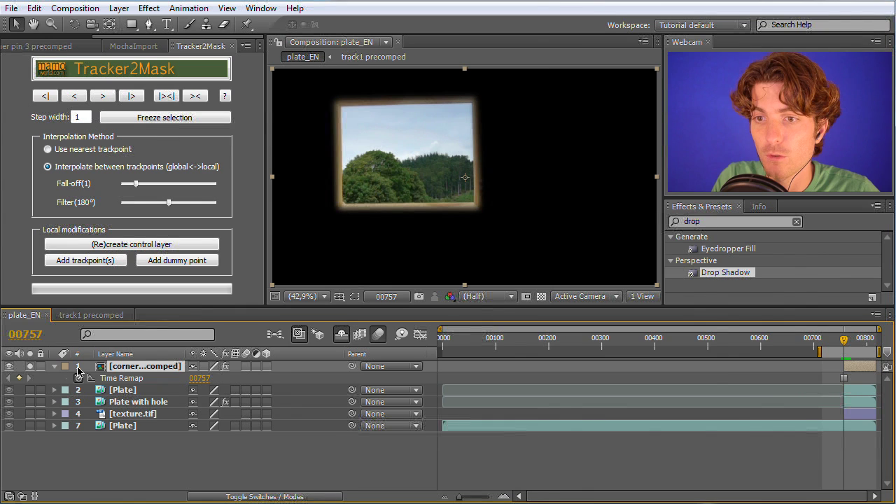
left_click(31, 366)
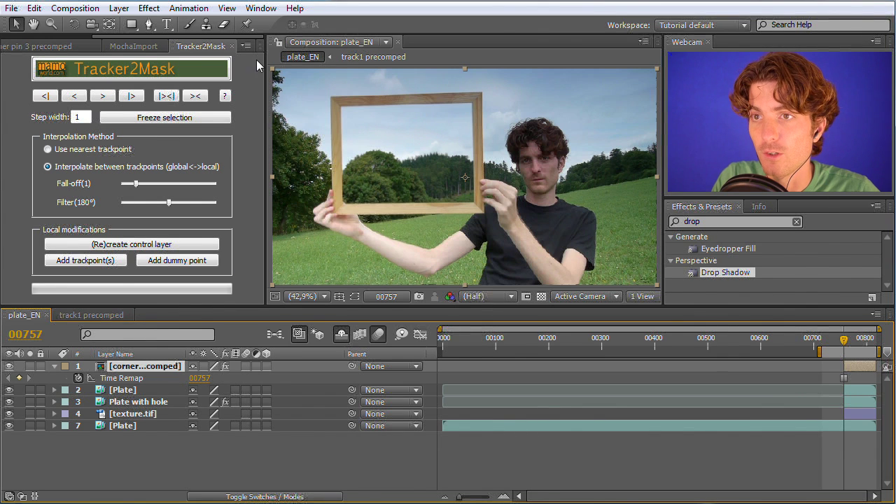
Trace a four-point Pen mask along the inner edge of the held picture frame
left_click(148, 24)
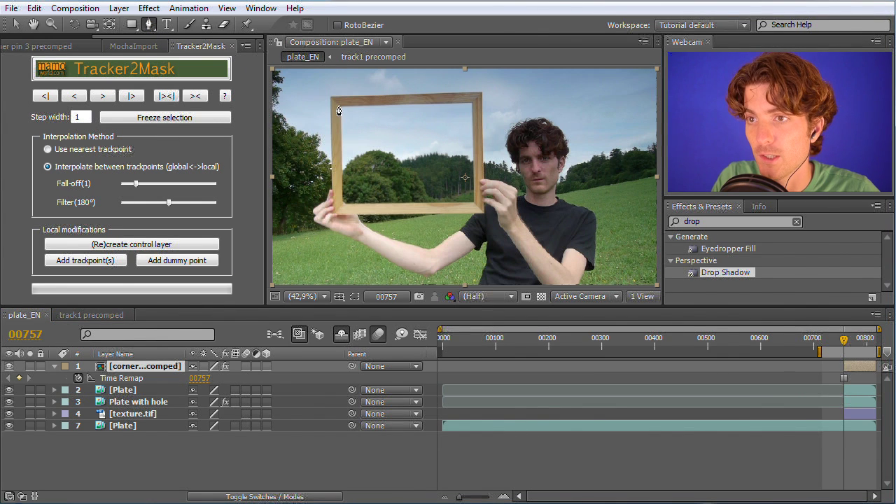
left_click(340, 108)
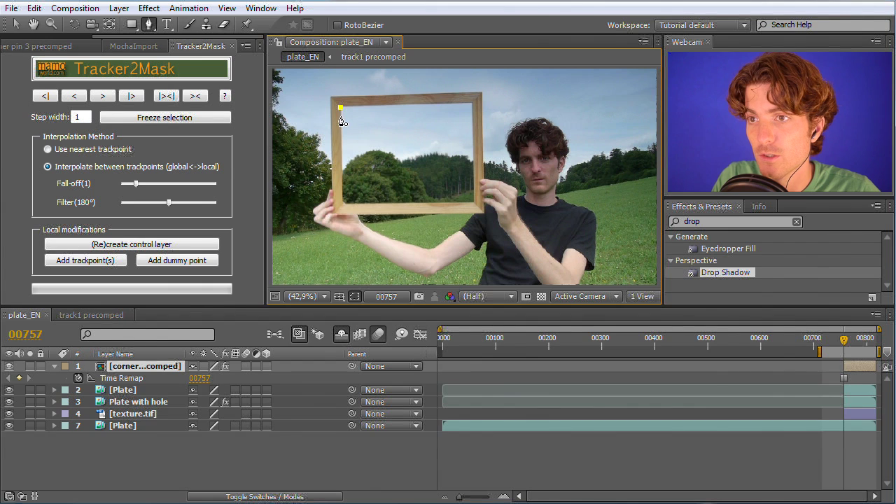
left_click(342, 204)
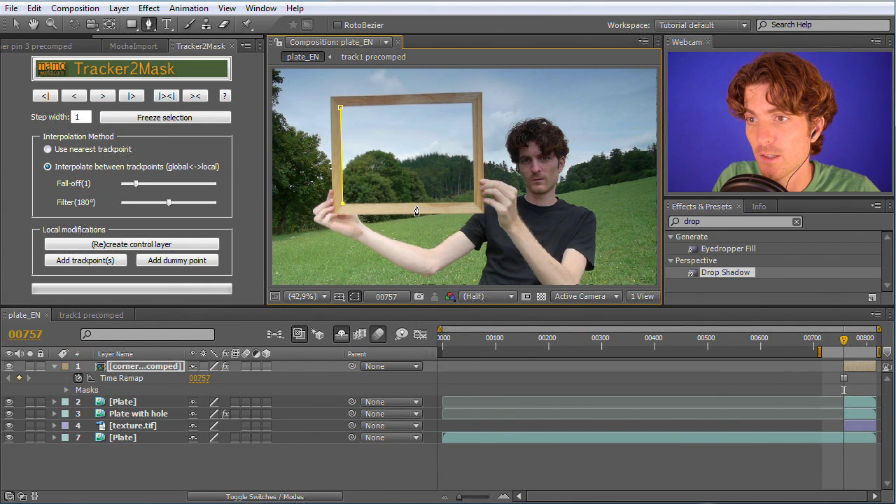
left_click(473, 203)
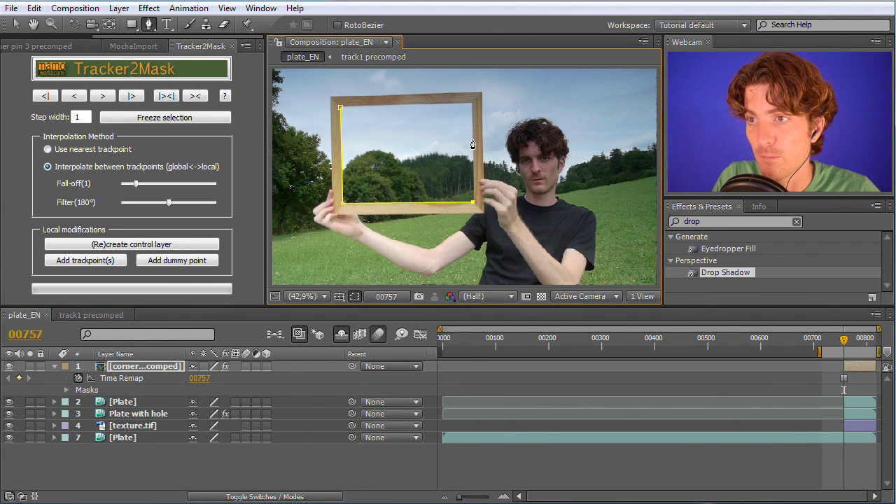
left_click(471, 105)
left_click(342, 111)
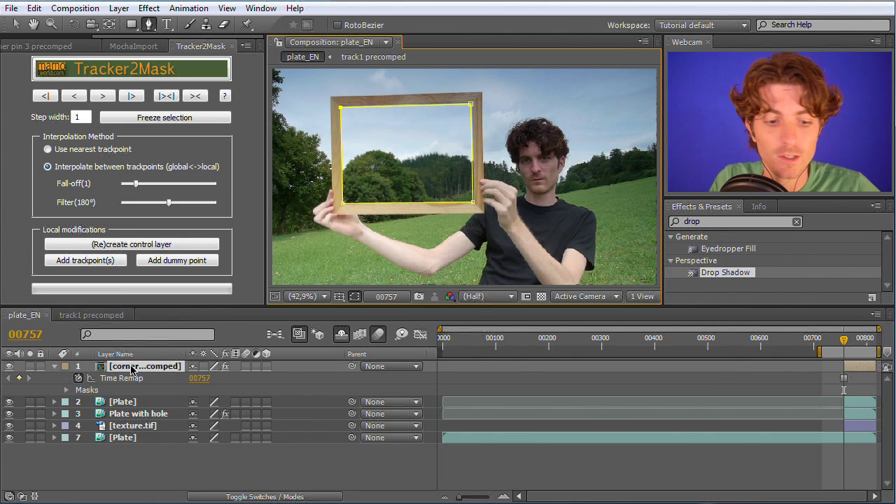
Rename the new mask on the top layer to 'outer'
left_click(129, 371)
key("m")
left_click(116, 379)
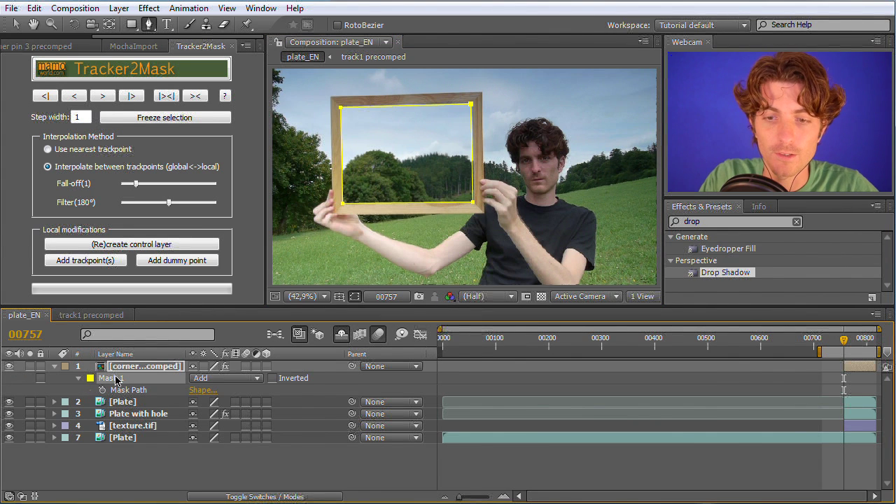
key("Return")
type("outer")
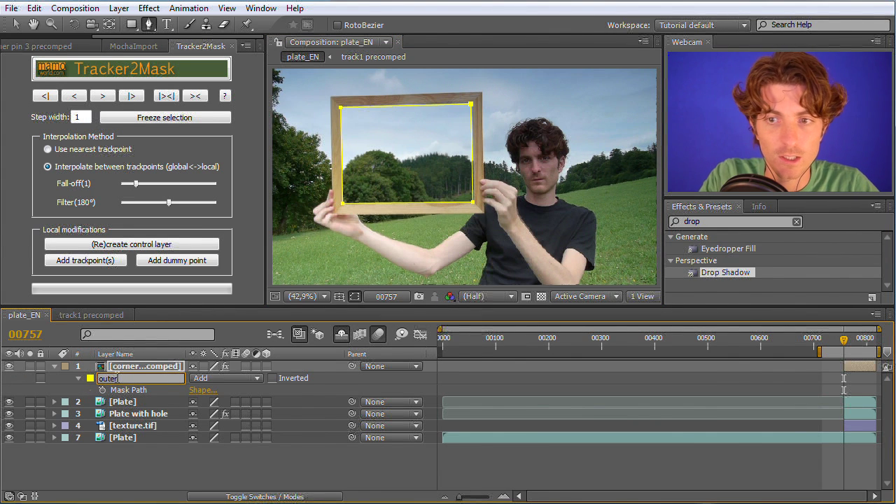
key("Return")
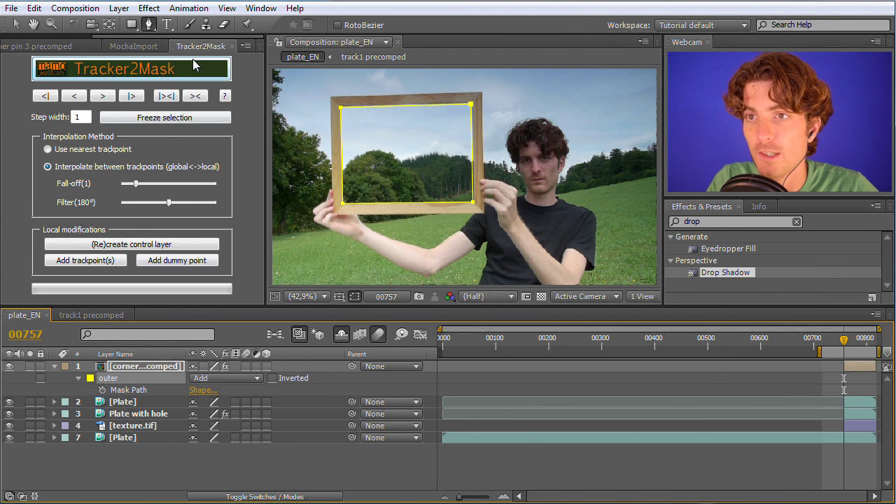
Draw an elliptical mask inside the frame opening and name it 'inner static'
left_click(136, 27)
left_click_drag(136, 27, 196, 54)
left_click_drag(390, 146, 427, 149)
left_click(16, 23)
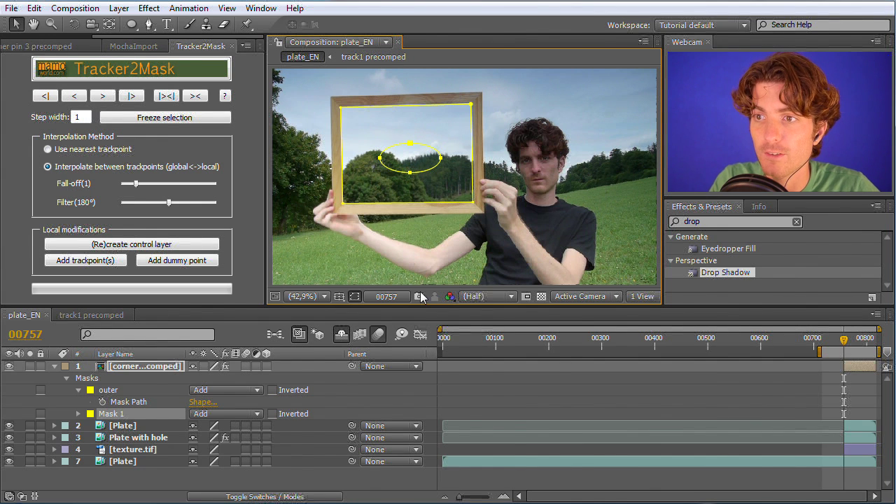
left_click(113, 414)
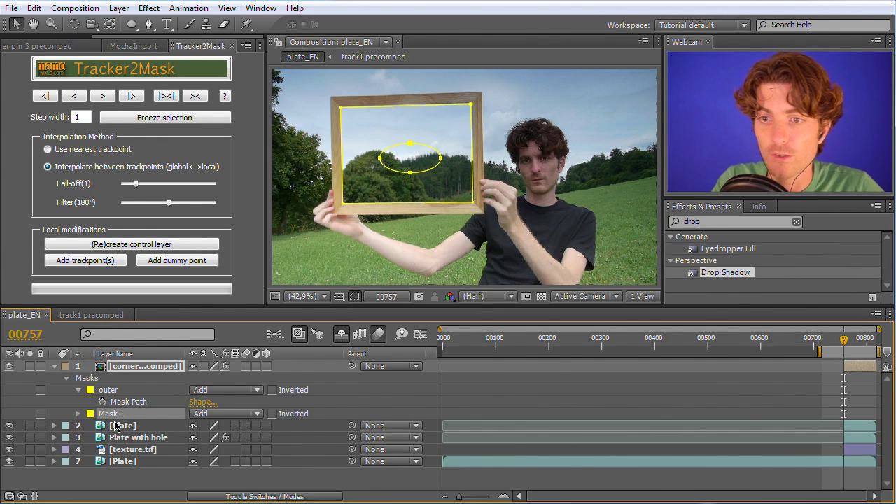
key("Return")
type("inner static")
key("Return")
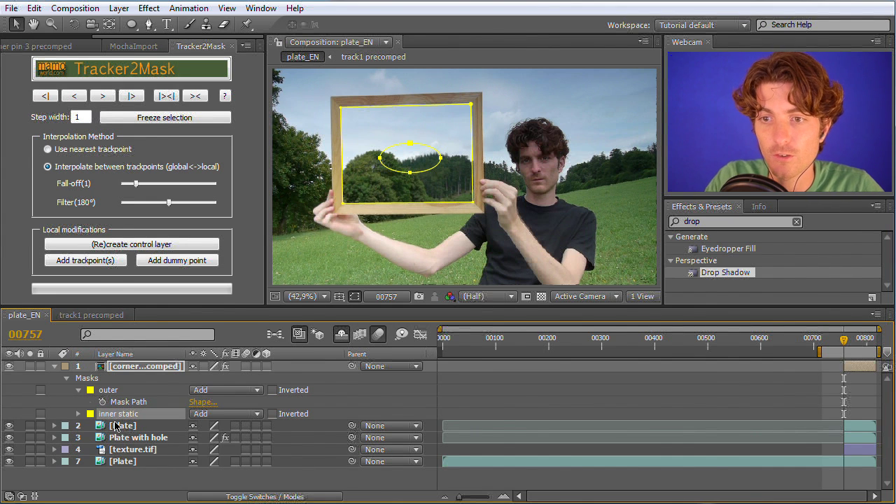
Duplicate the ellipse mask as 'inner moving' and add the outer mask to the selection
key("ctrl+d")
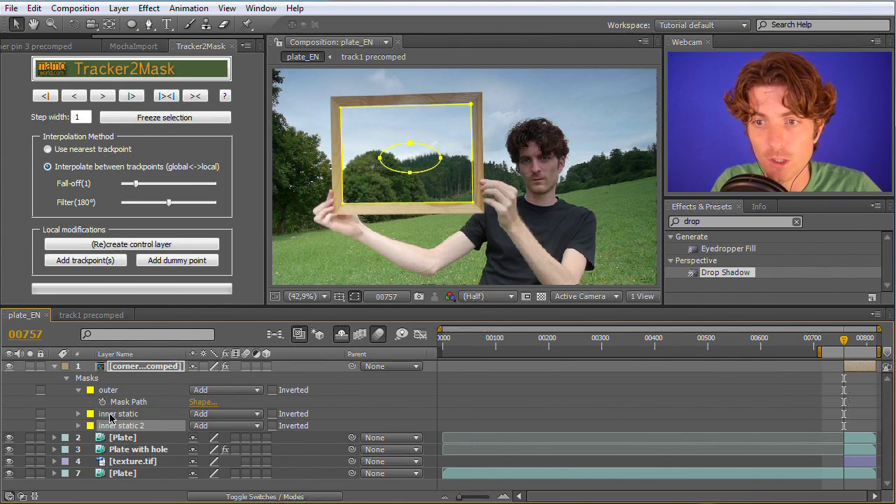
key("Return")
key("BackSpace")
type("inner mov")
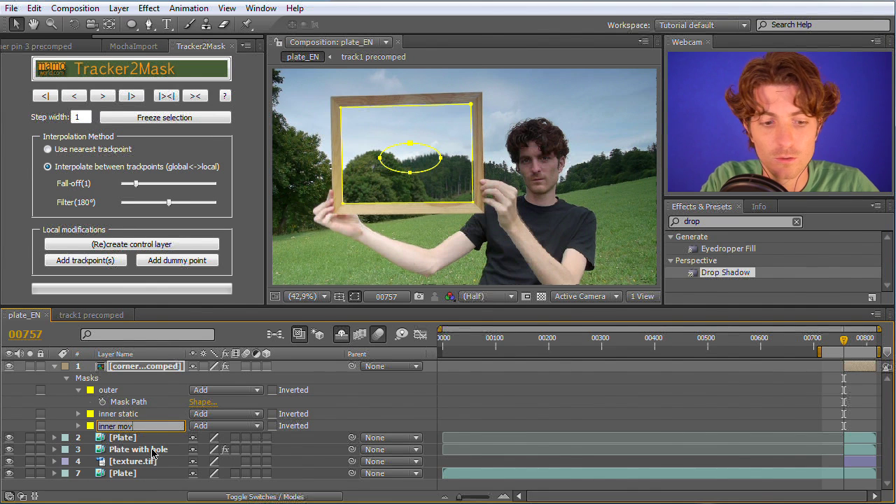
key("Return")
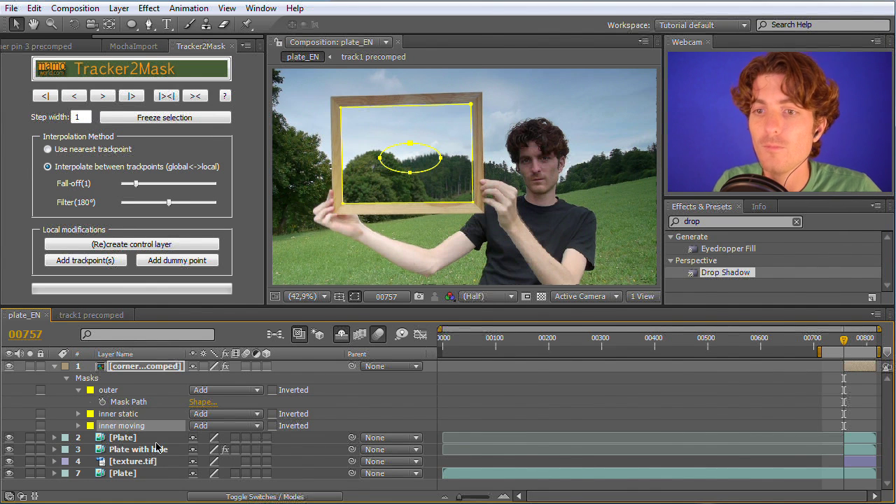
left_click(109, 392, "ctrl")
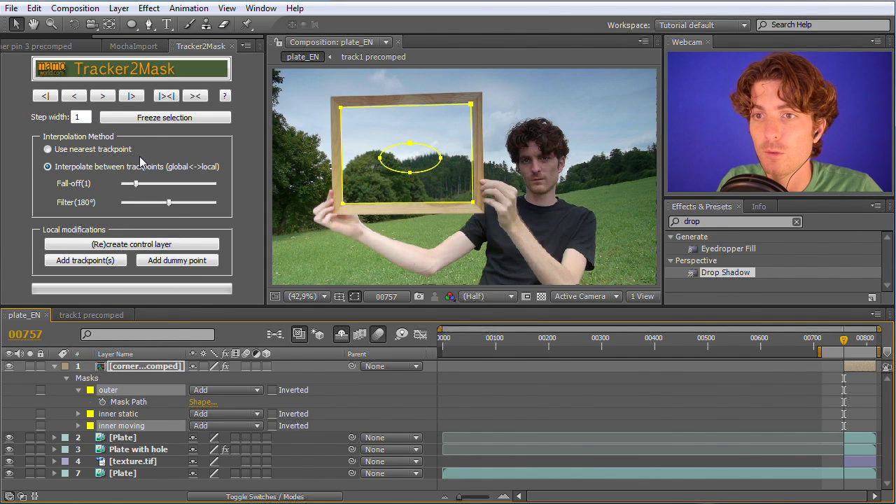
Select Corner Pin Points 0–3 with the masks and run Tracker2Mask forward from 00757
left_click(126, 119)
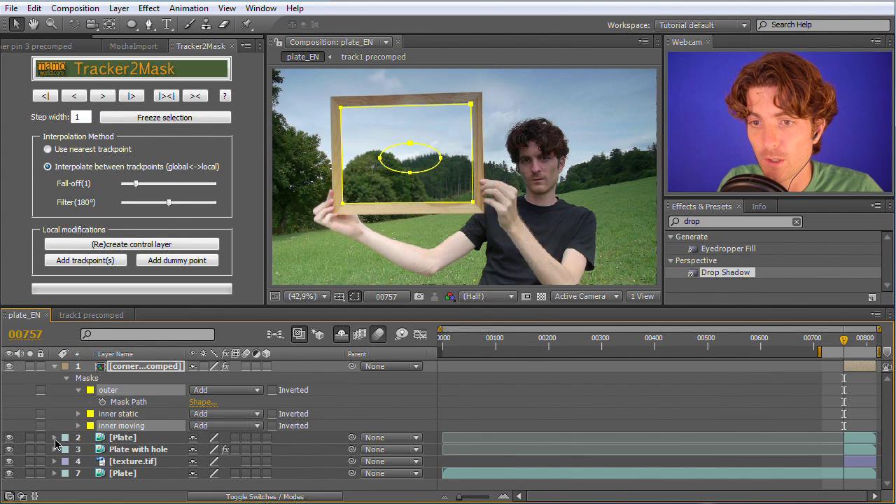
left_click(55, 438)
scroll(56, 455, "down", 2)
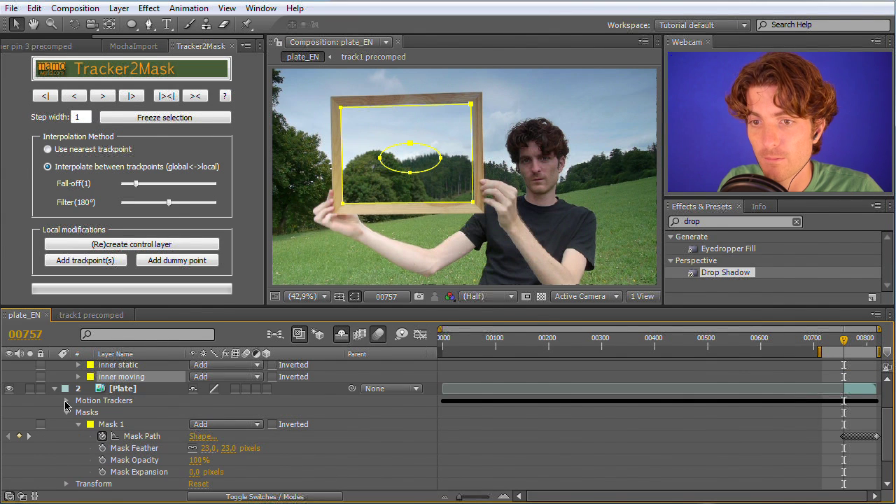
left_click(66, 401)
left_click(79, 413)
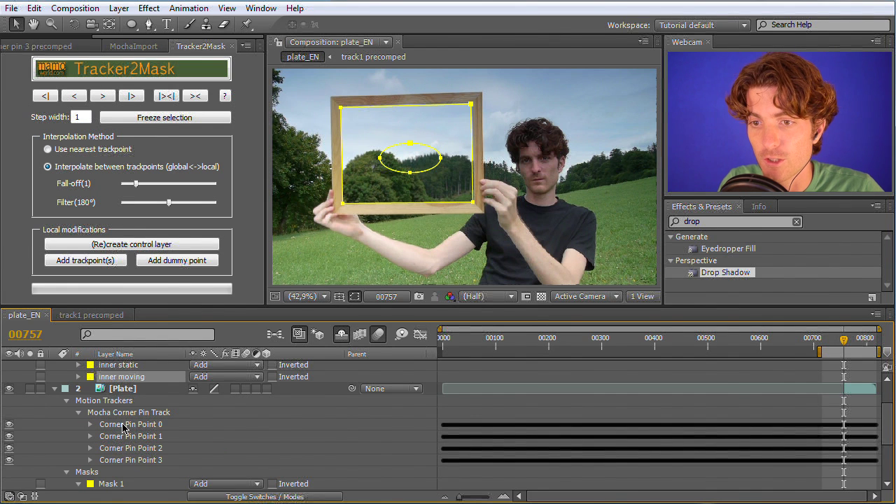
left_click_drag(123, 427, 127, 459)
scroll(127, 453, "up", 2)
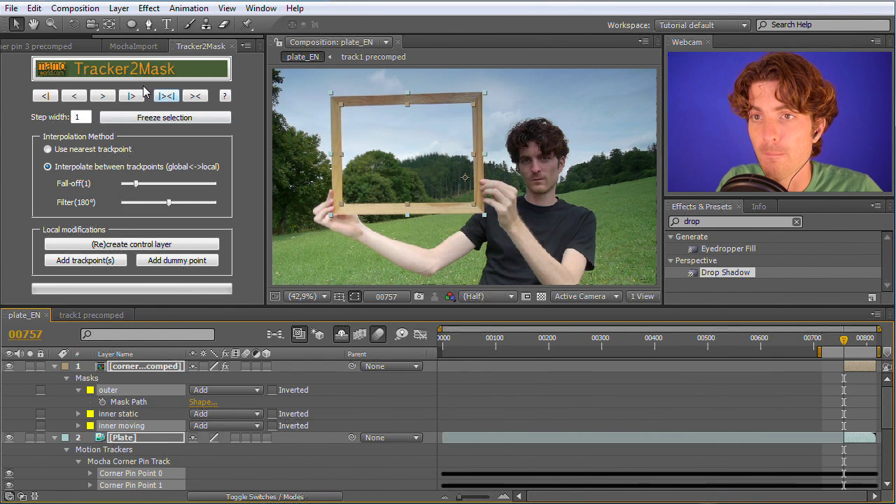
left_click(105, 98)
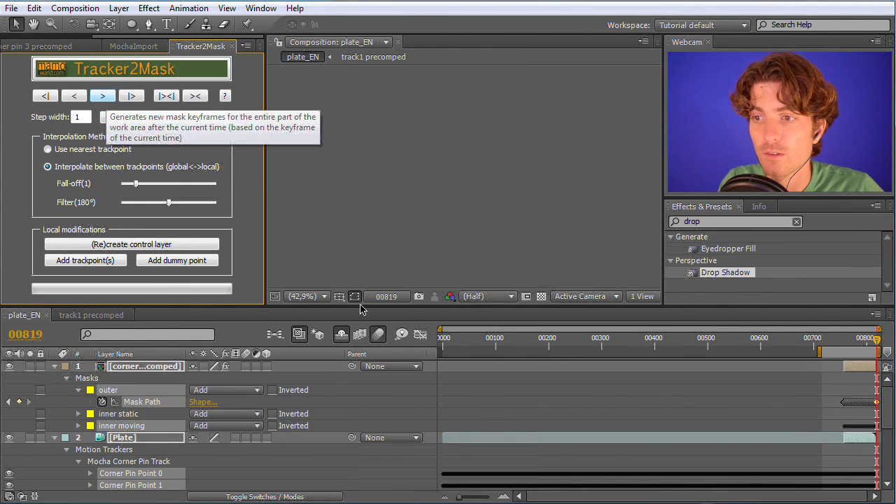
Select the three masks and scrub frames 00757–00766 to check they follow the frame
left_click_drag(878, 343, 835, 342)
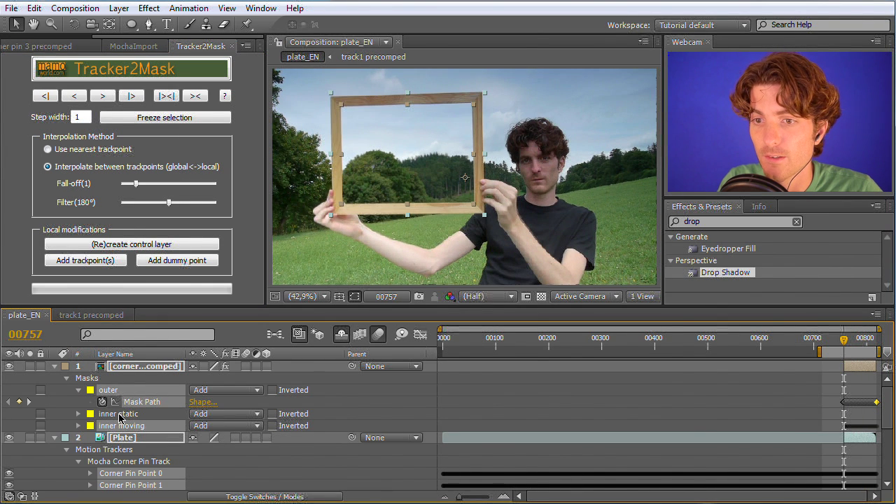
left_click(119, 416)
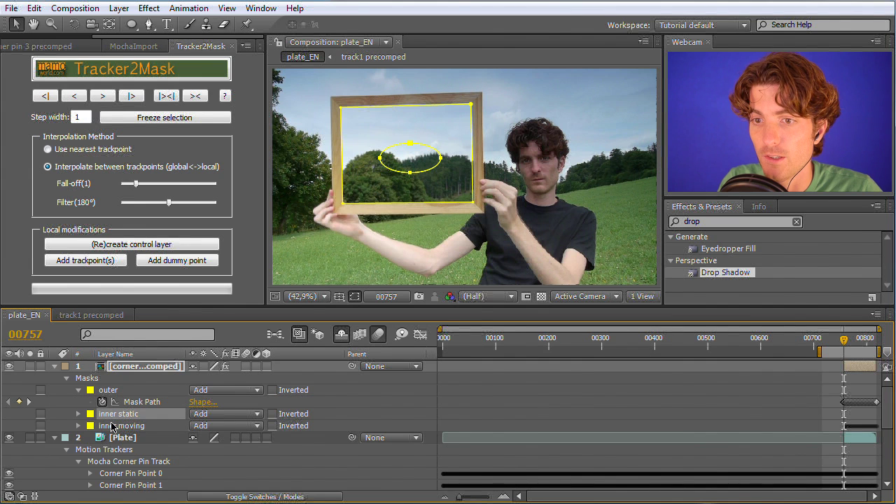
left_click(112, 427)
left_click(110, 391)
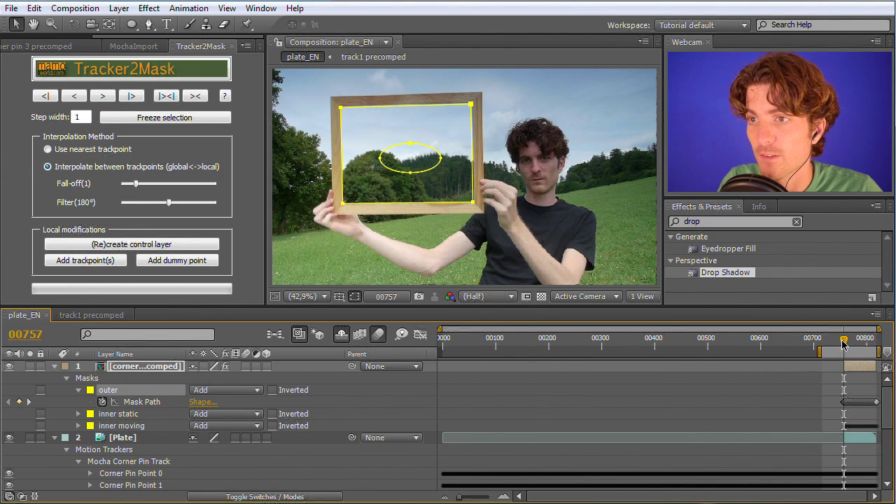
left_click_drag(843, 343, 849, 343)
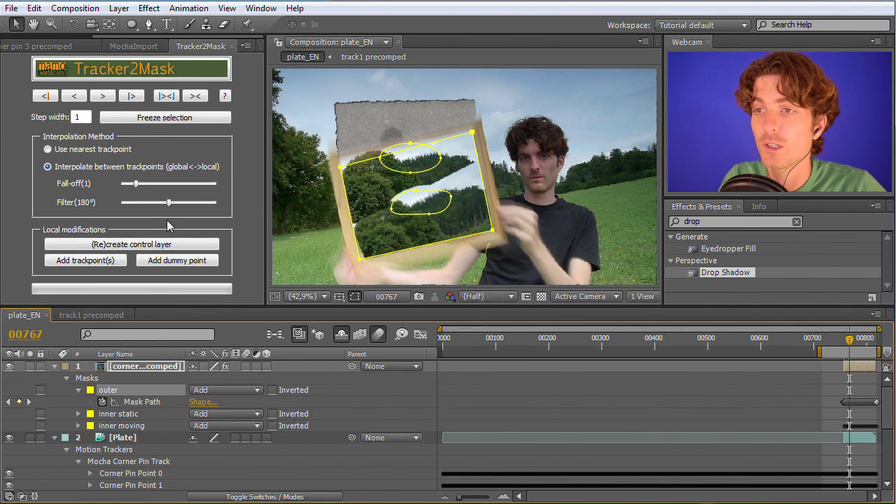
left_click(848, 343)
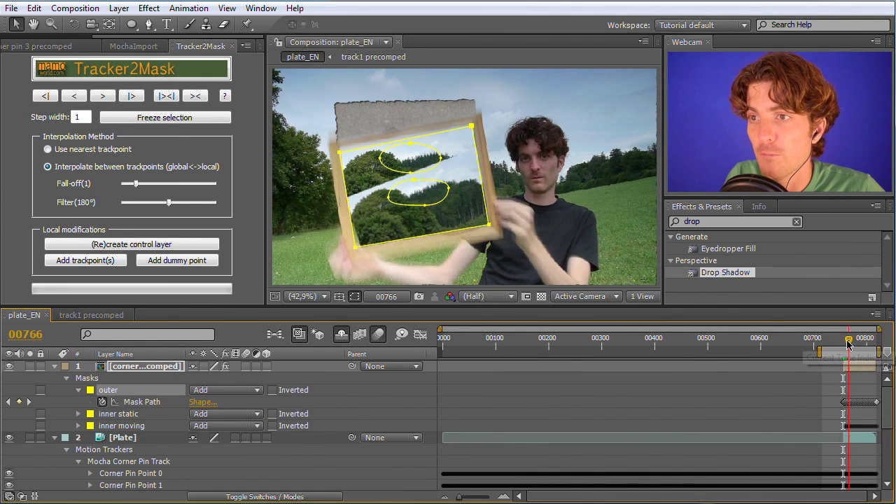
left_click_drag(849, 343, 846, 342)
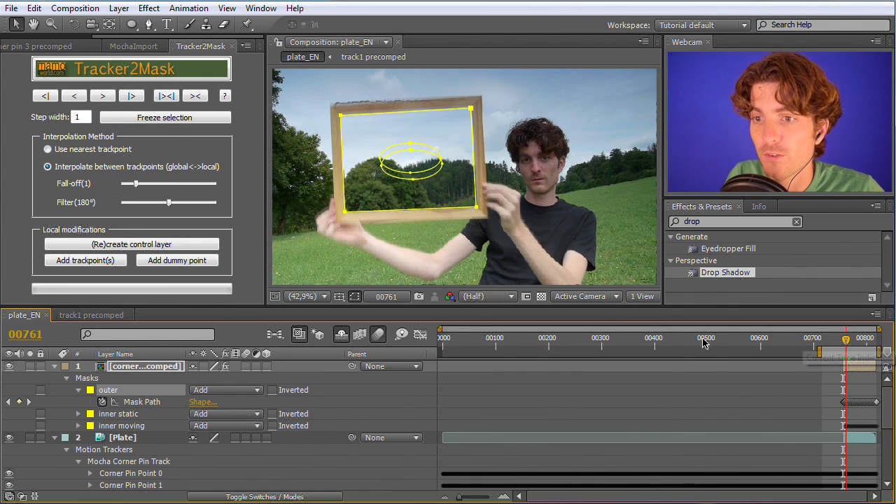
Set the outer and inner static mask modes to None
left_click(234, 390)
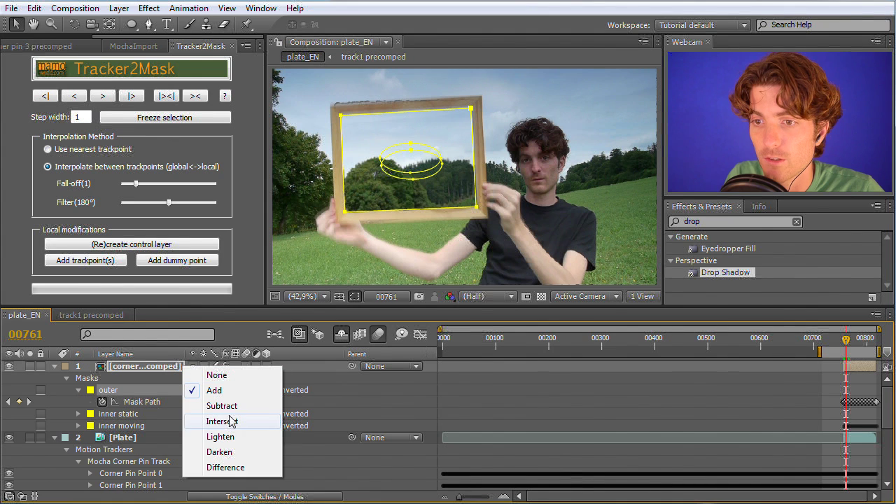
left_click(231, 376)
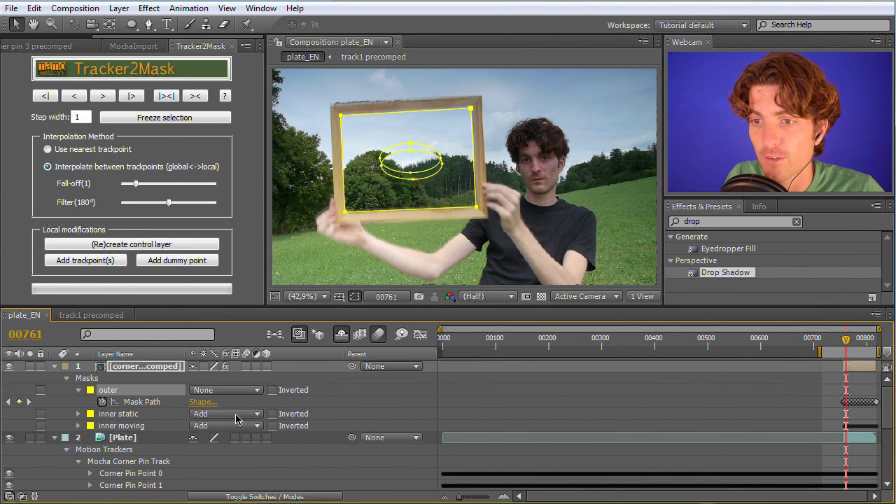
left_click(236, 418)
left_click(236, 420)
left_click(237, 420)
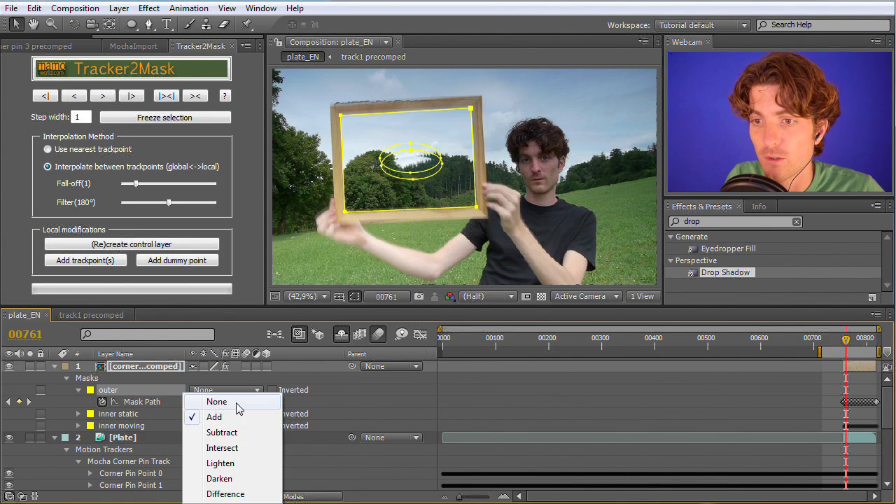
left_click(237, 403)
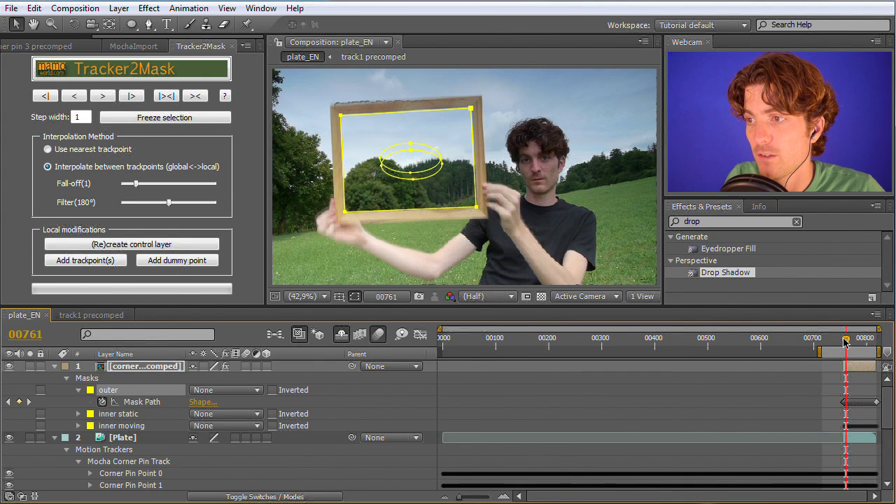
left_click_drag(846, 341, 843, 341)
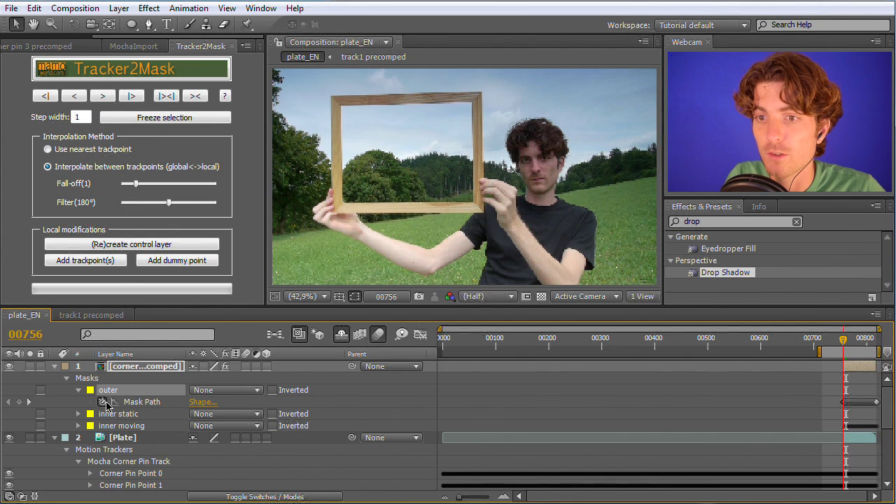
Select layer 1 and search Effects & Presets for 'res'
left_click(130, 366)
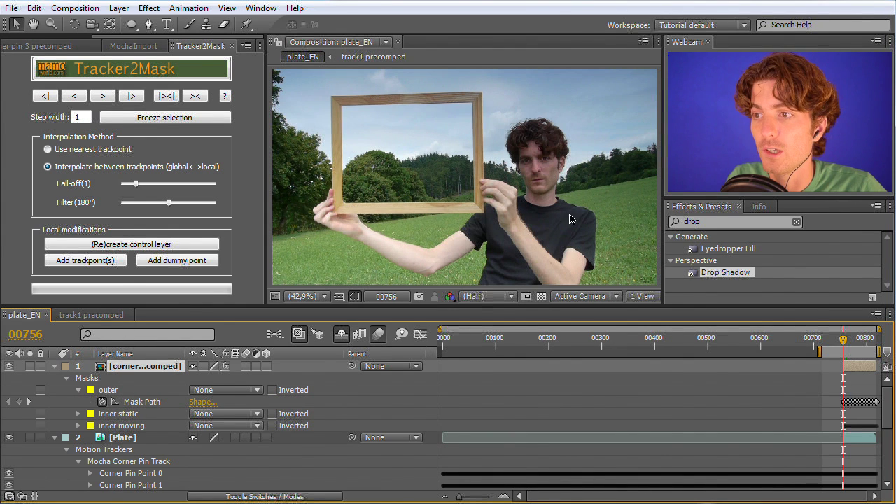
double_click(717, 220)
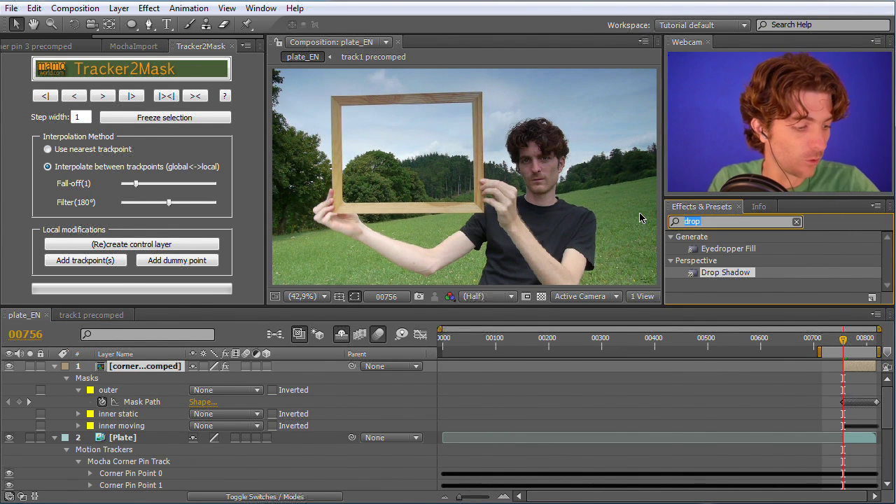
type("rfes")
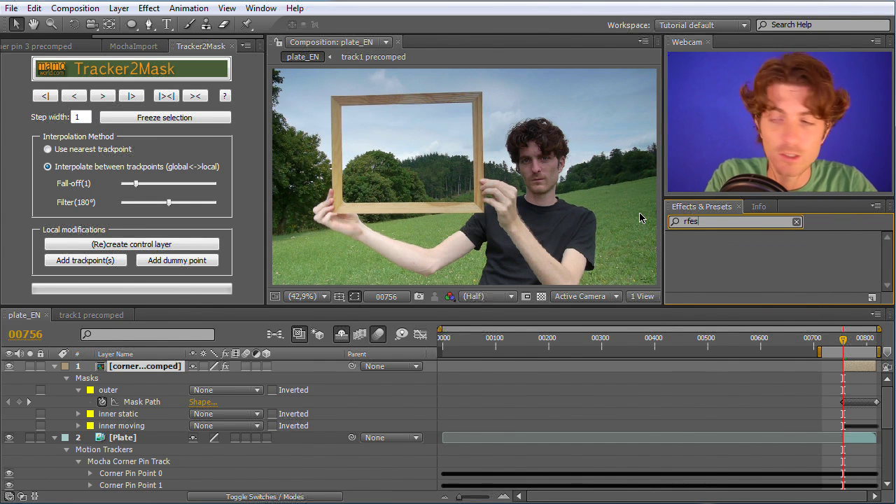
key("BackSpace")
type("es")
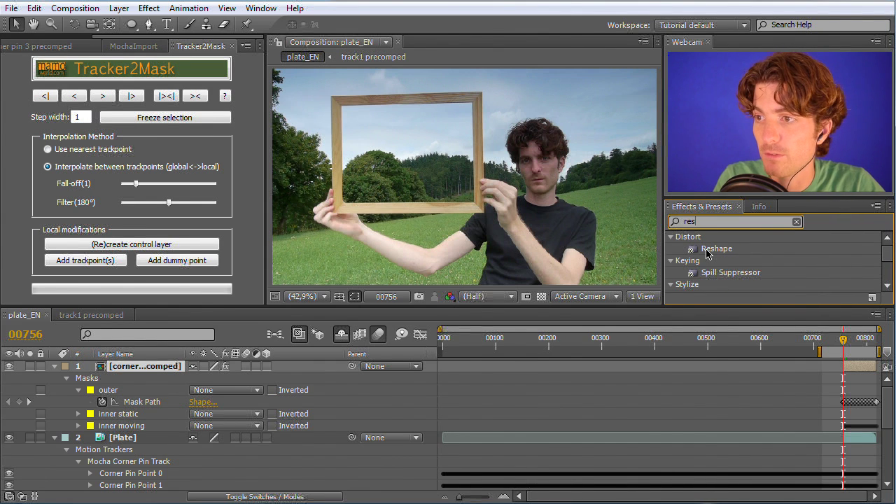
Apply Reshape to layer 1 with source inner moving, destination inner static, boundary outer
left_click_drag(706, 254, 144, 366)
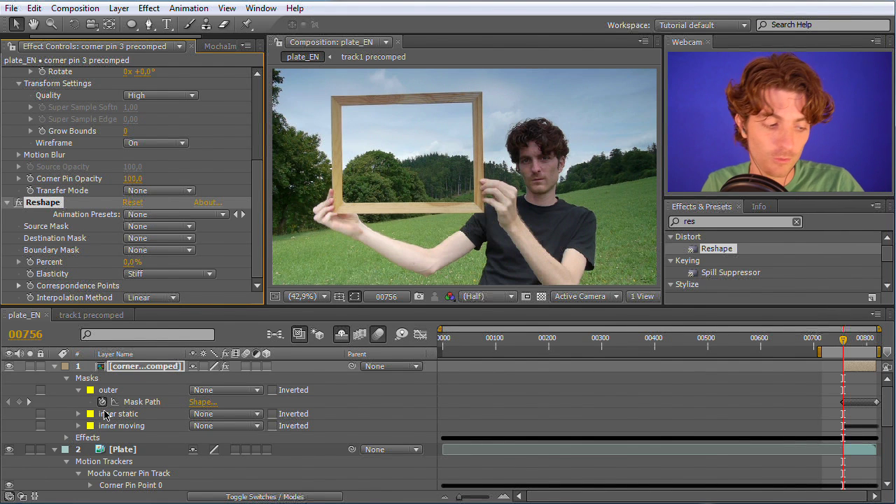
left_click(188, 228)
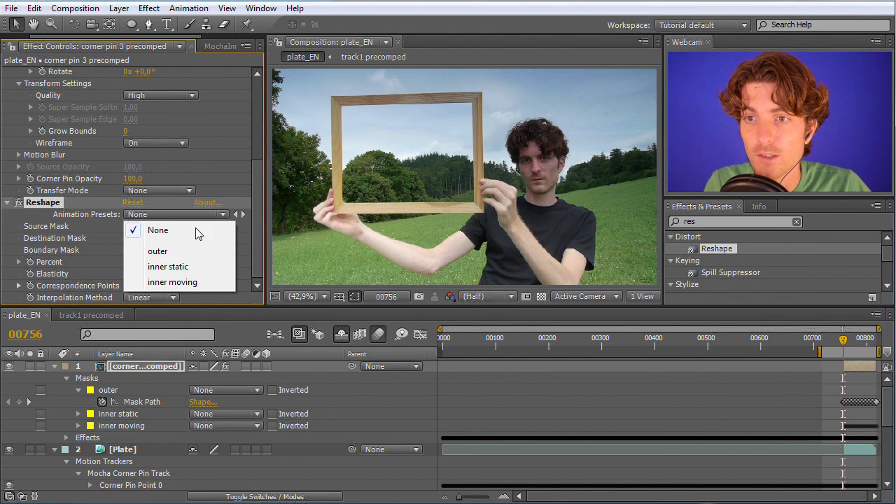
left_click(185, 285)
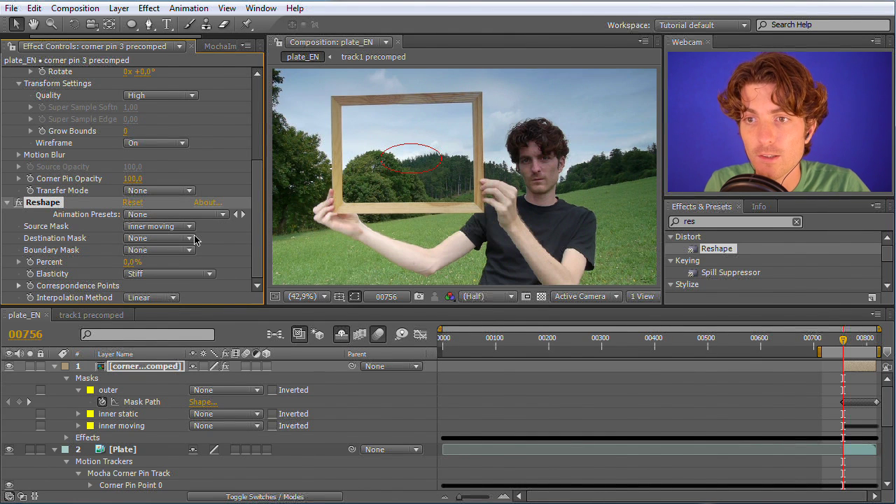
left_click(192, 239)
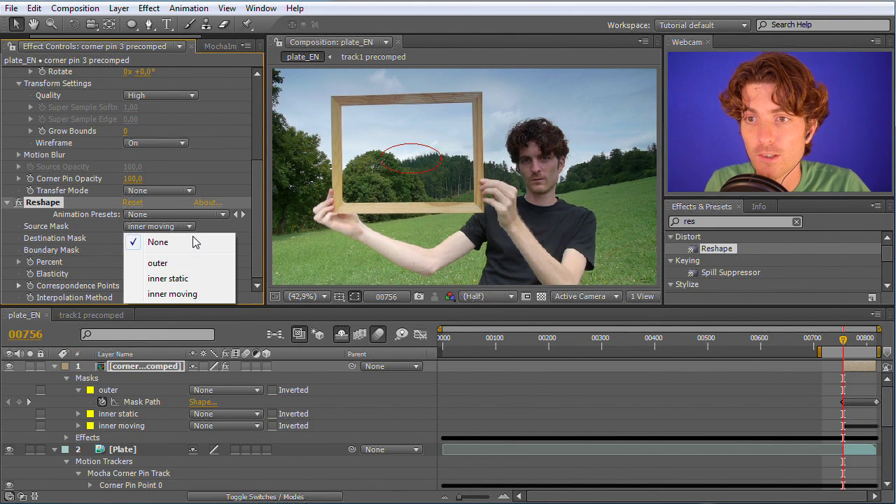
left_click(186, 278)
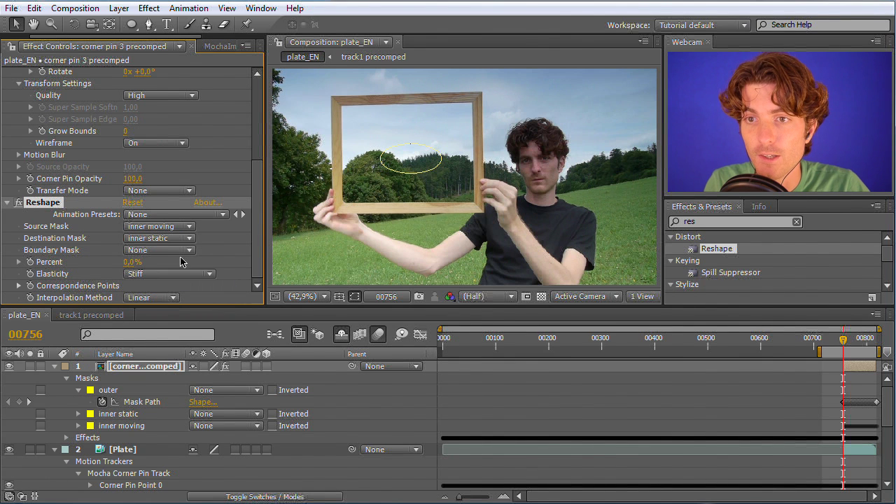
left_click(187, 252)
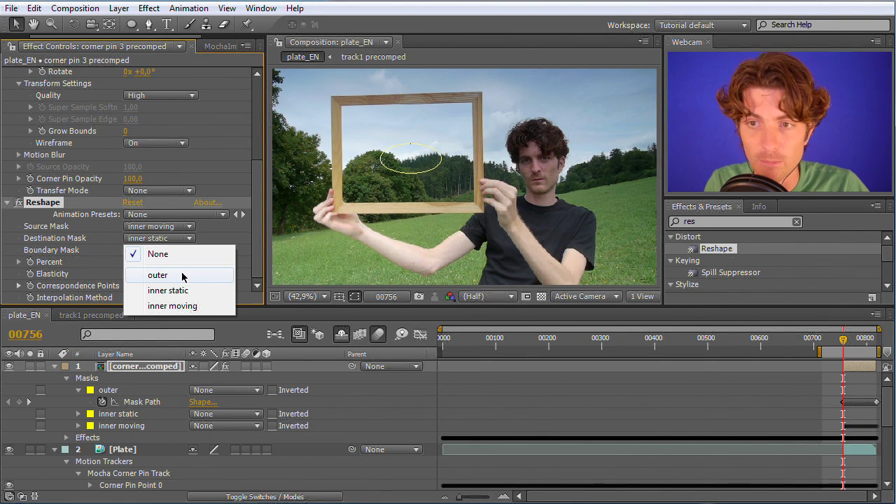
left_click(184, 278)
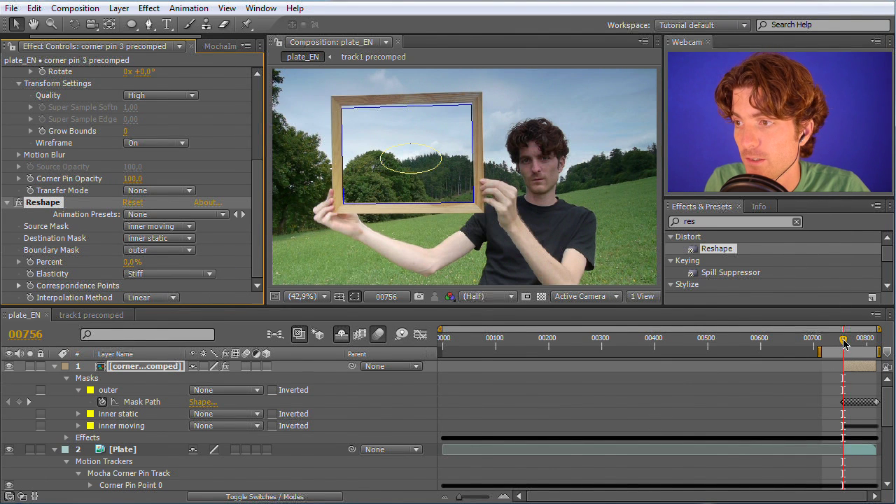
left_click_drag(843, 342, 848, 343)
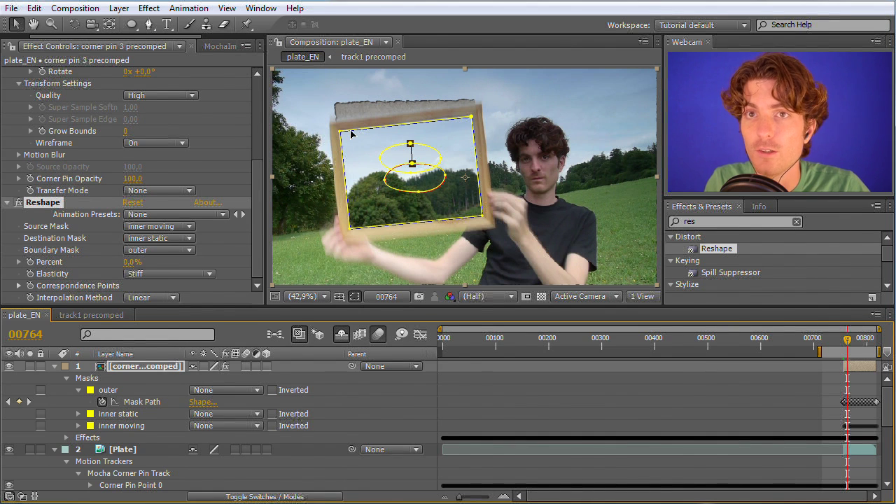
Raise Reshape Percent to 100% and set a Percent keyframe at frame 00757, reviewing nearby frames
left_click(135, 263)
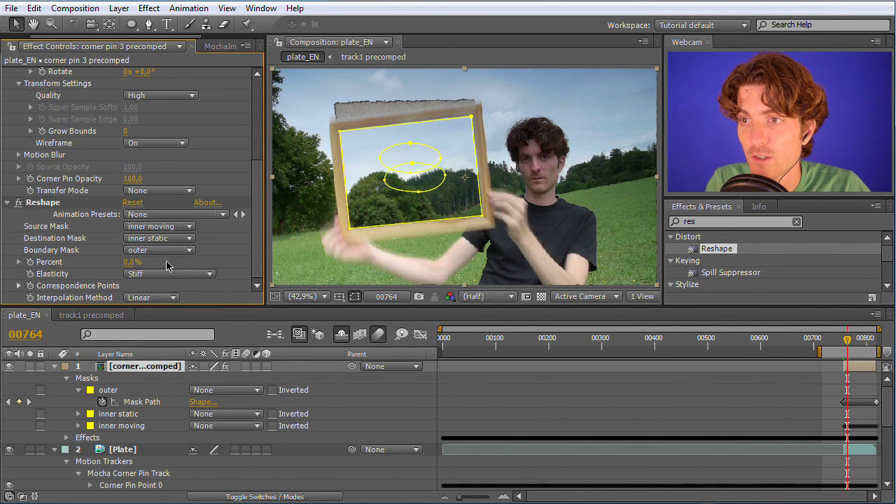
left_click_drag(133, 263, 236, 268)
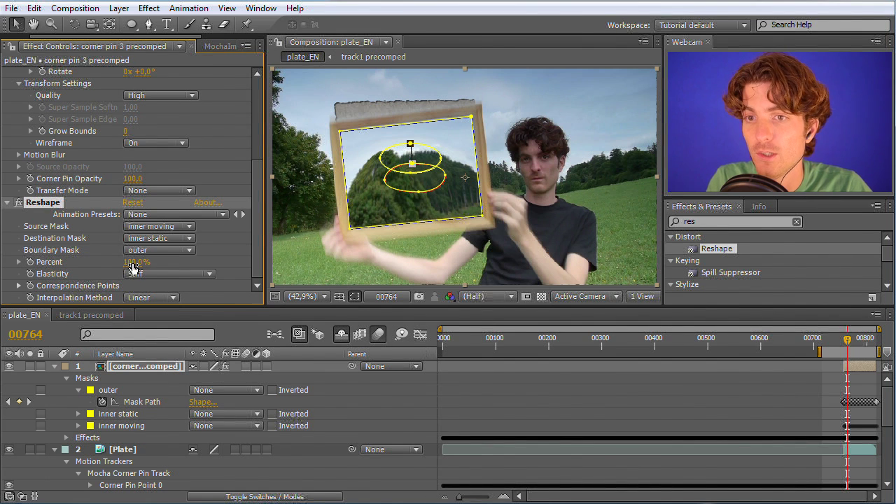
mouse_move(142, 259)
left_mouse_down()
mouse_move(116, 266)
mouse_move(155, 268)
left_mouse_up()
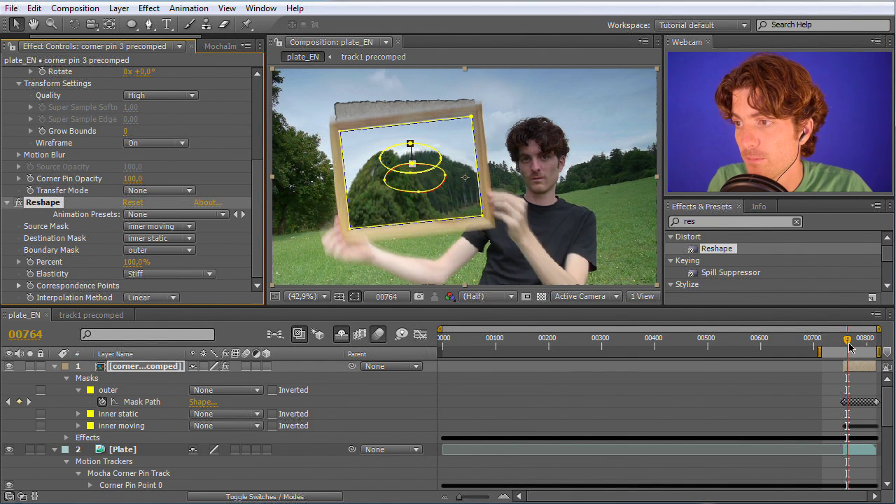
left_click_drag(849, 341, 843, 341)
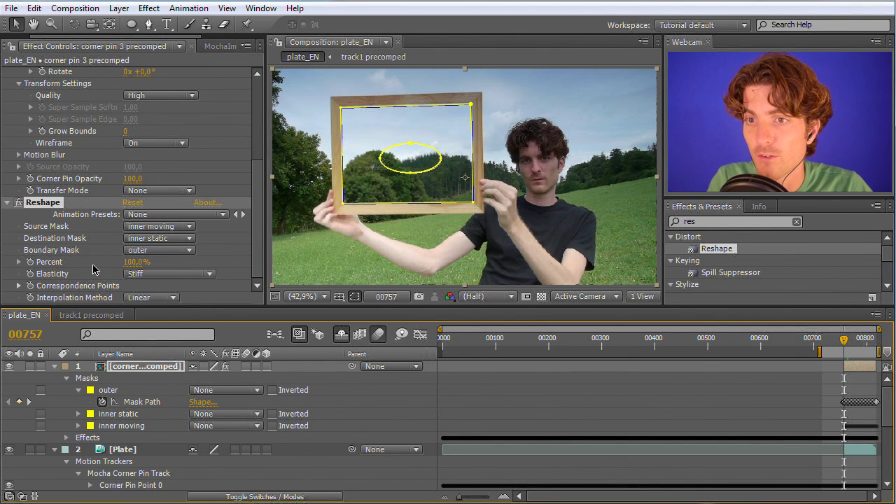
left_click(30, 262)
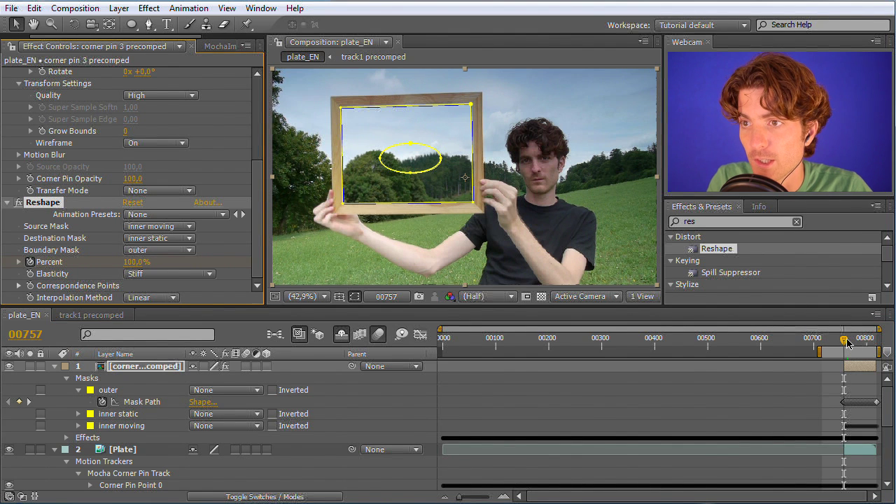
mouse_move(849, 341)
left_mouse_down()
mouse_move(840, 342)
mouse_move(851, 342)
left_mouse_up()
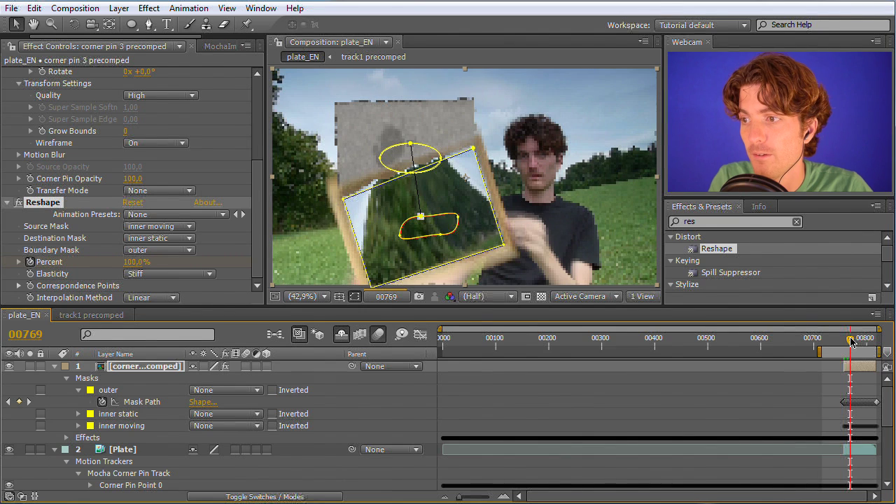
left_click_drag(852, 341, 848, 339)
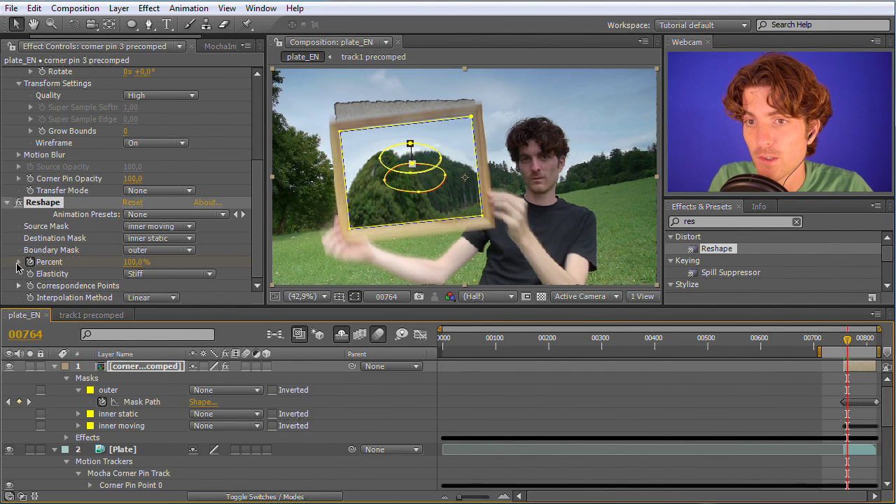
Show only layer 1's Reshape Percent property in the timeline, zoomed in on the final frames
left_click(19, 262)
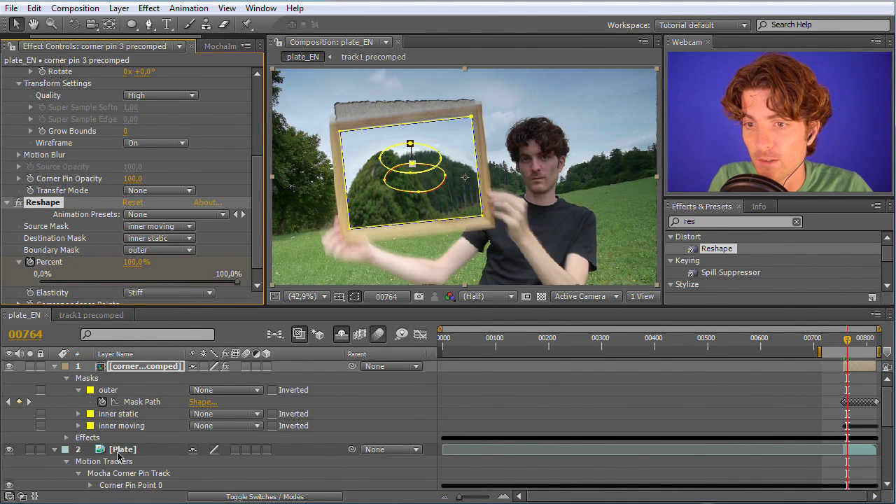
left_click(126, 370)
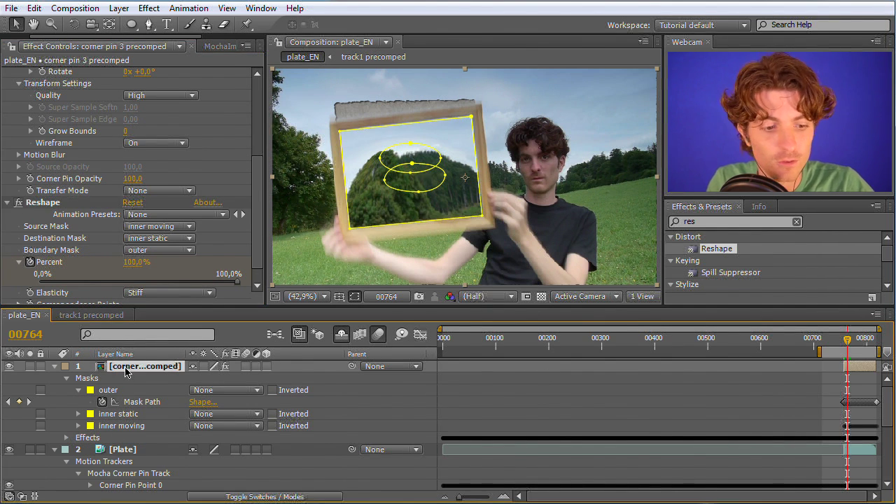
key("e")
key("e")
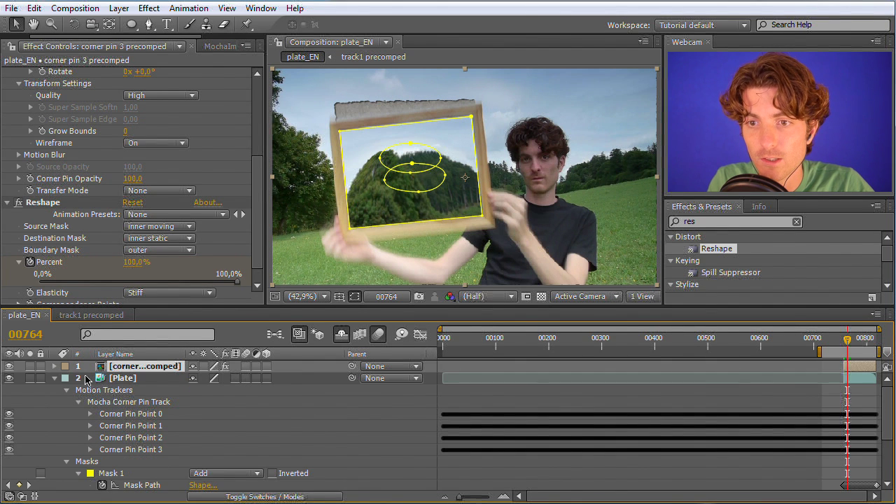
key("e")
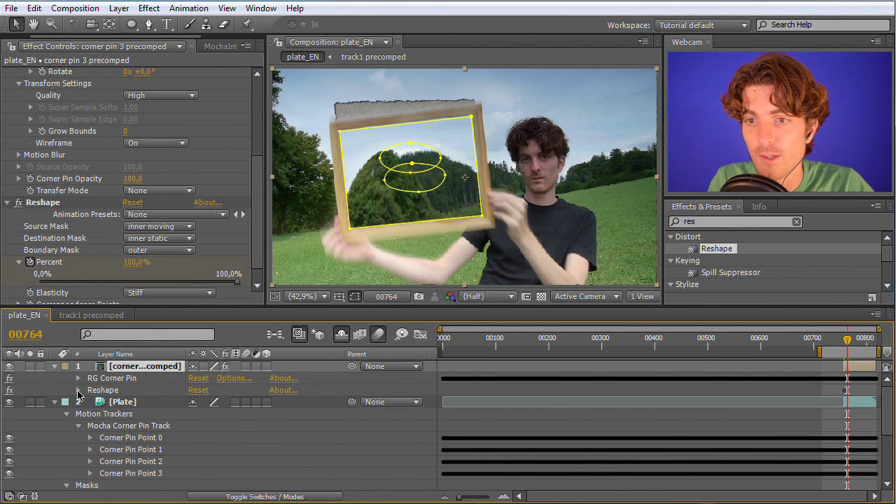
left_click(79, 390)
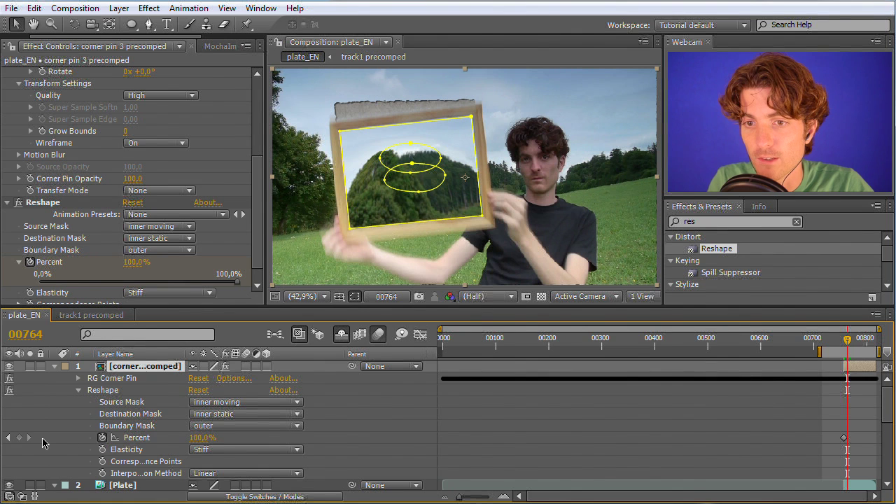
left_click(137, 437)
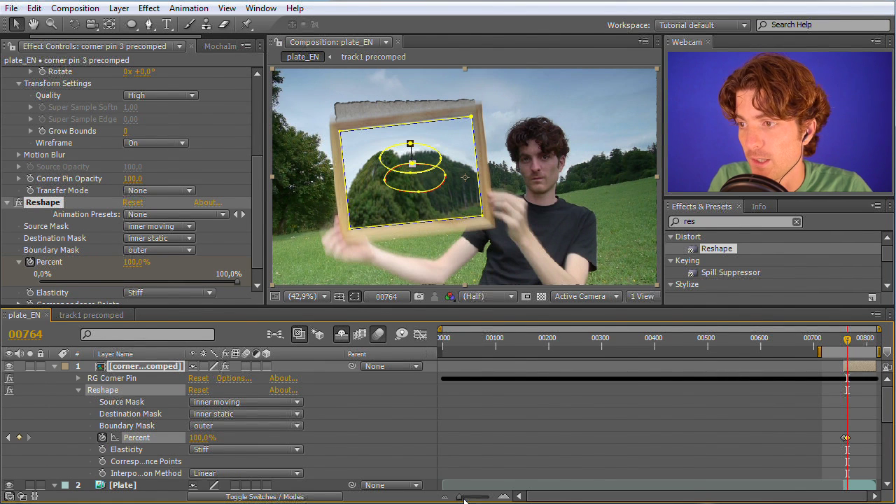
left_click_drag(464, 502, 489, 498)
Key Percent at 91% (00767), about 20% (00769) and 0% (00770); trim work area to 00755–00778
left_click_drag(710, 340, 725, 341)
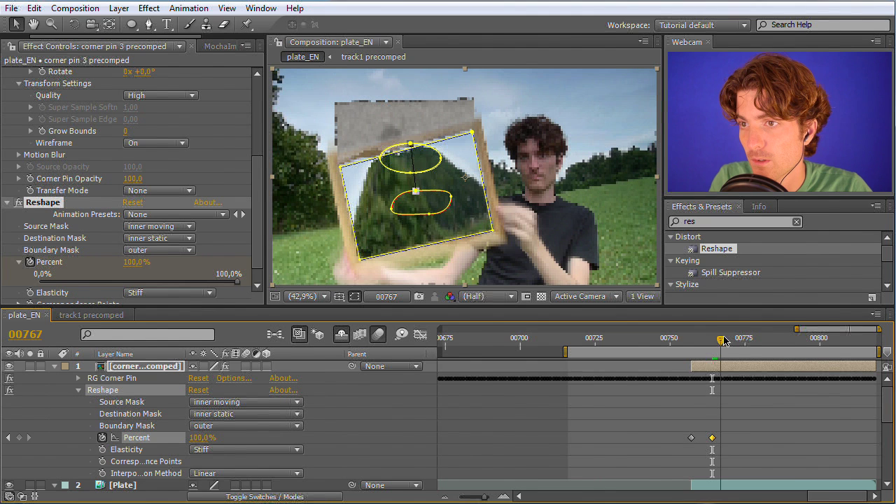
left_click_drag(203, 438, 117, 448)
left_click_drag(720, 342, 727, 346)
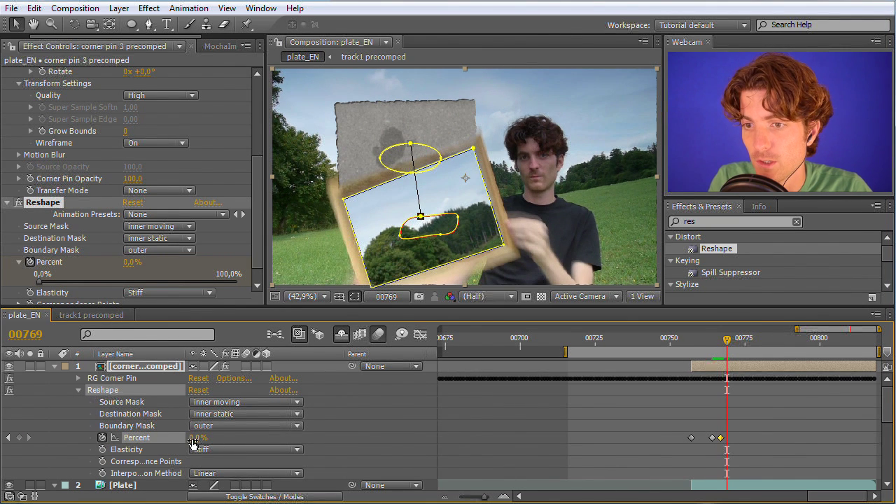
left_click_drag(192, 442, 204, 446)
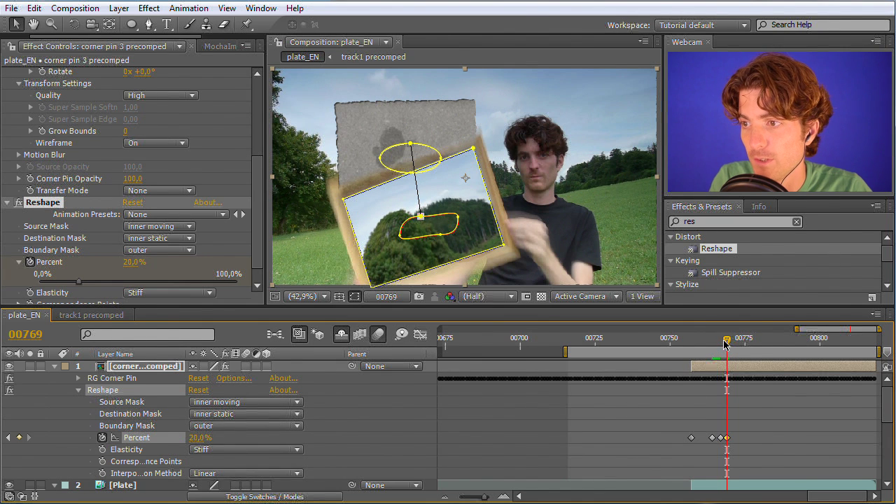
left_click_drag(730, 343, 732, 344)
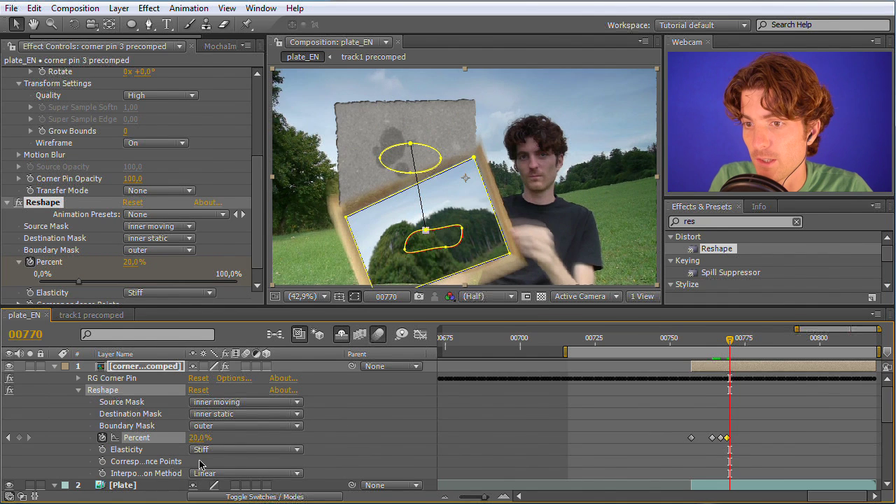
left_click_drag(199, 447, 158, 447)
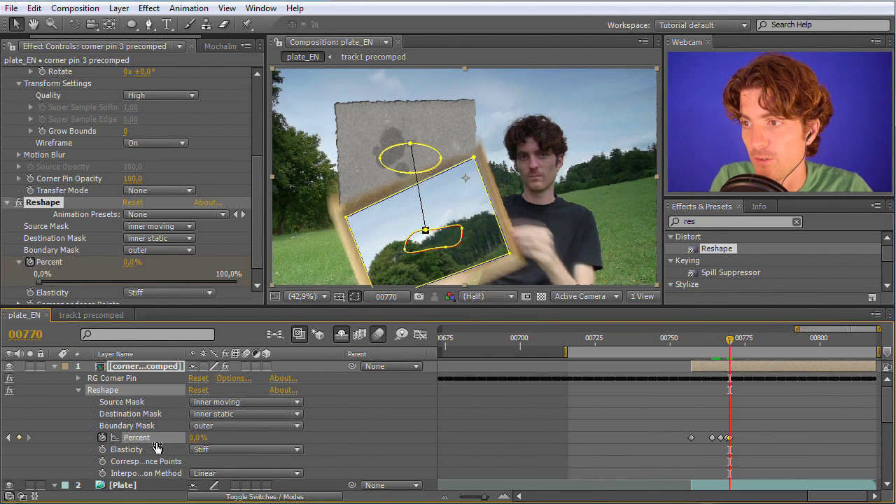
left_click_drag(564, 353, 673, 352)
left_click_drag(879, 352, 752, 352)
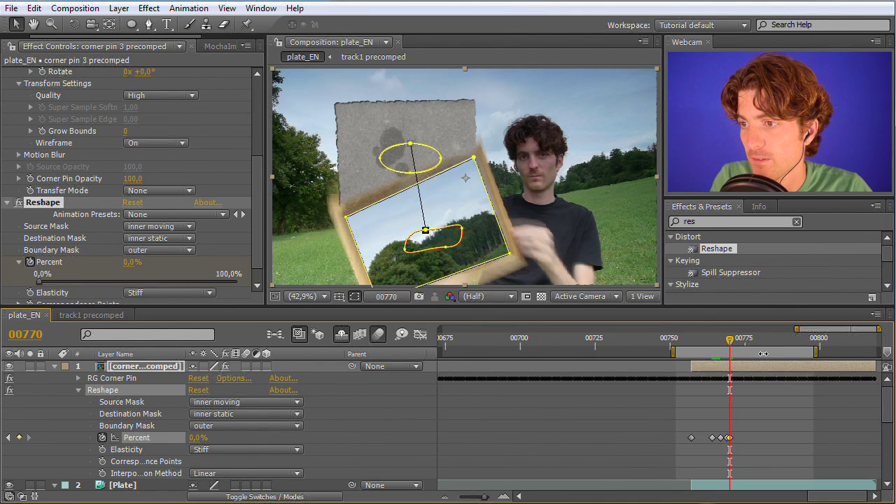
Play a looping RAM preview of the trimmed work area, then stop it
key("ctrl+3")
left_click(799, 223)
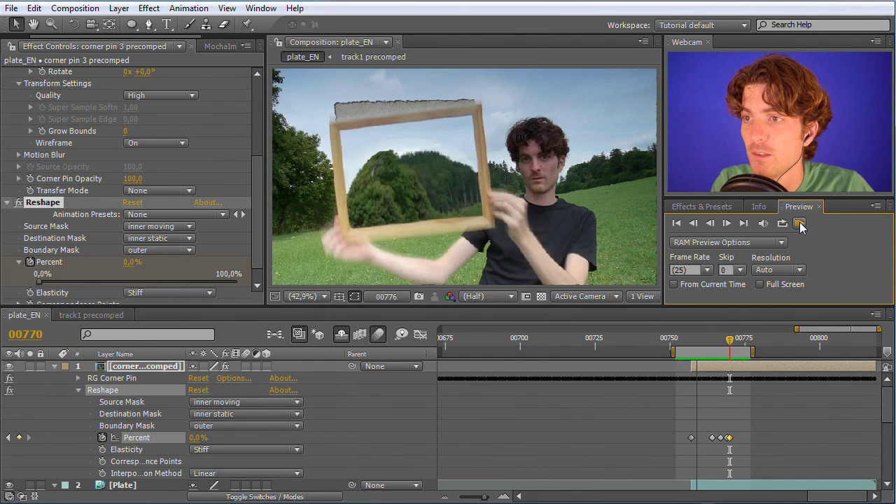
left_click(800, 223)
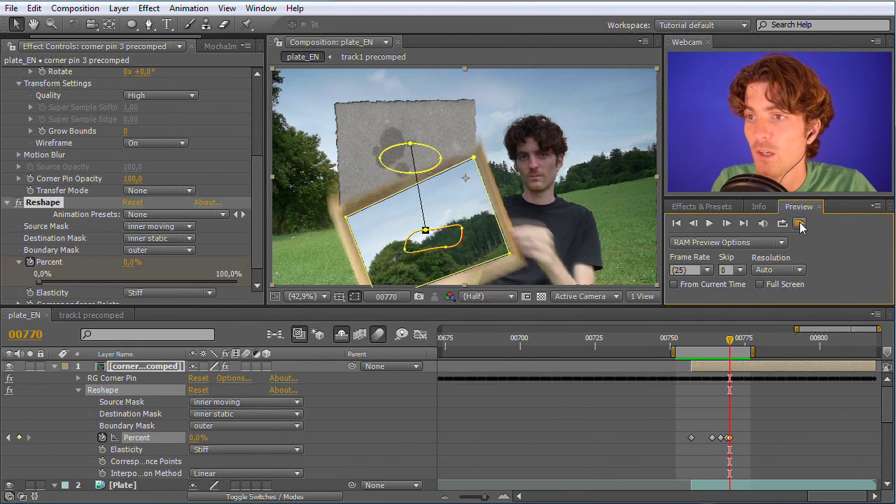